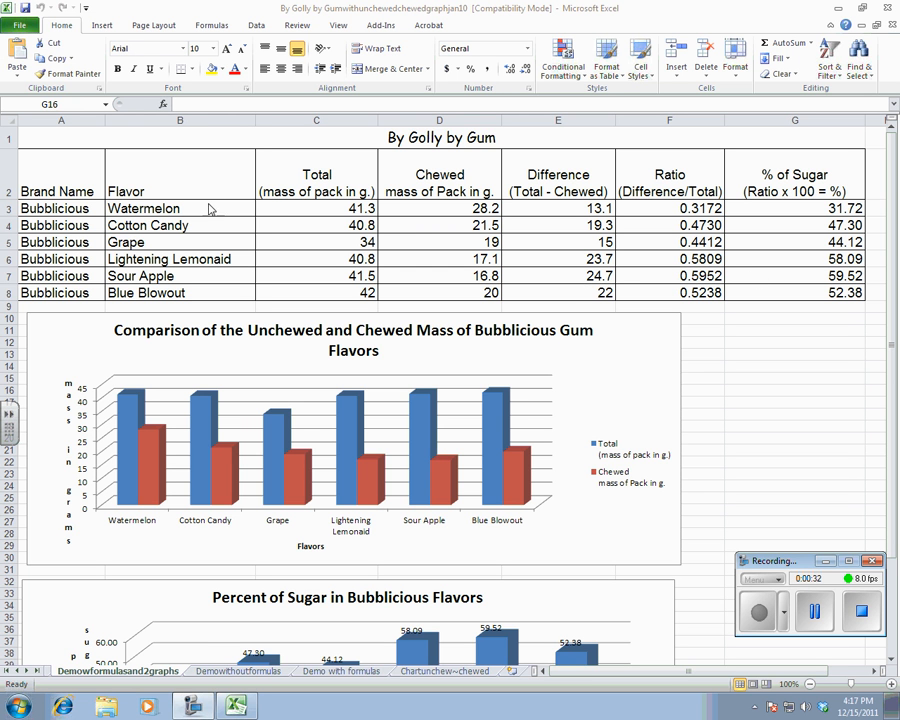
# Examine the Difference formulas for Watermelon, Cotton Candy and Grape, and the two charts below the gum table.
pyautogui.click(893, 222)
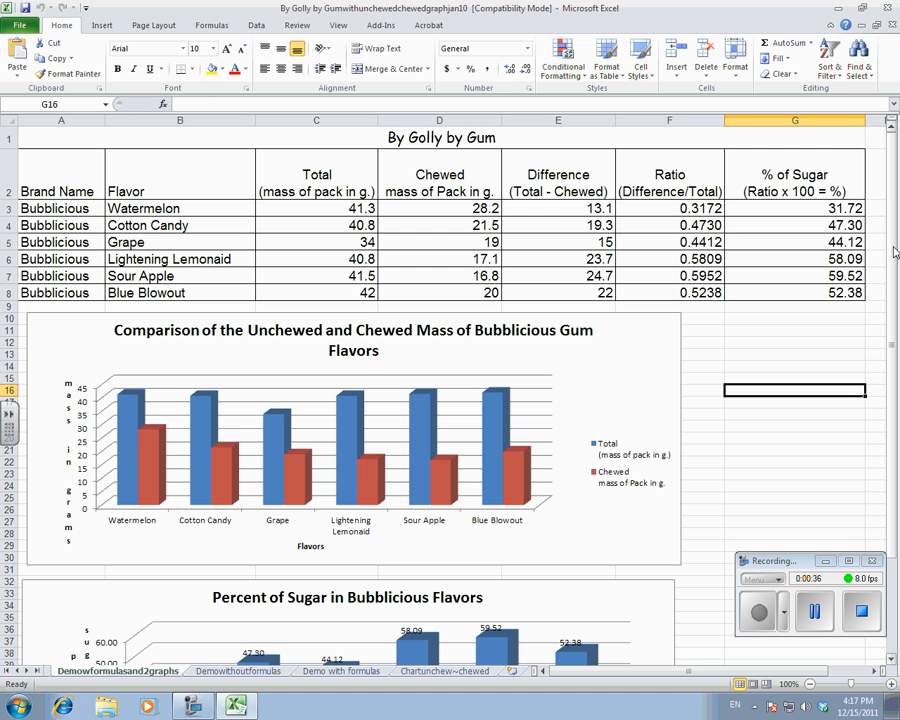
pyautogui.click(552, 208)
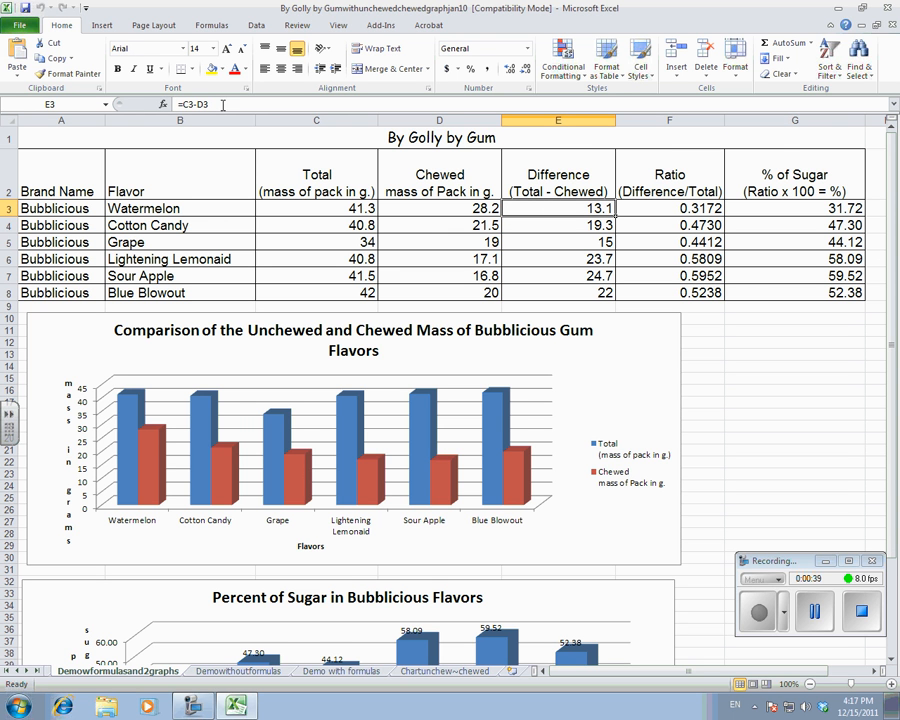
pyautogui.click(538, 227)
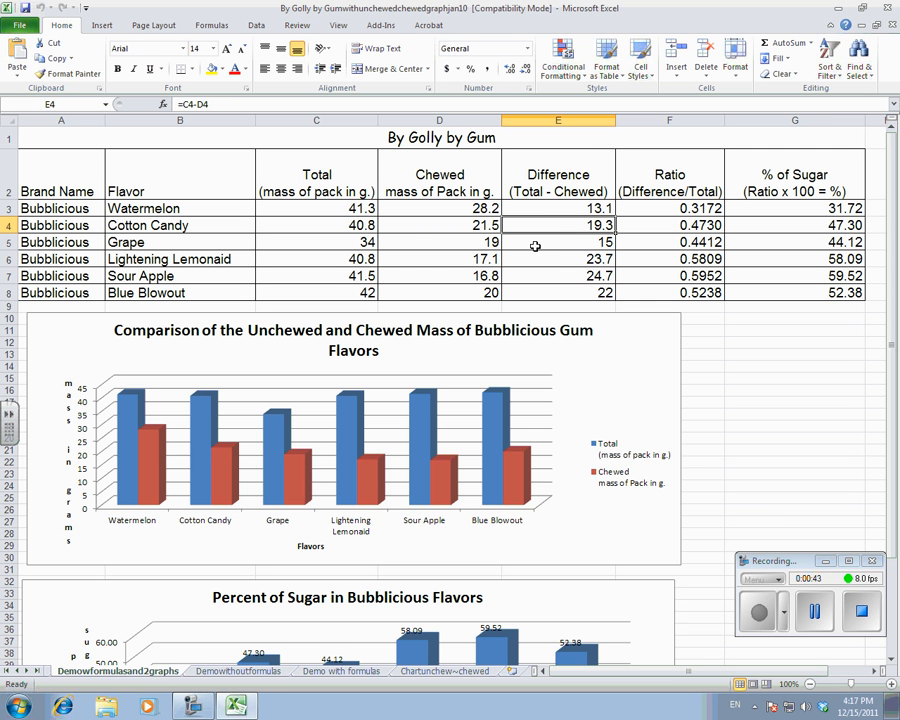
pyautogui.click(535, 246)
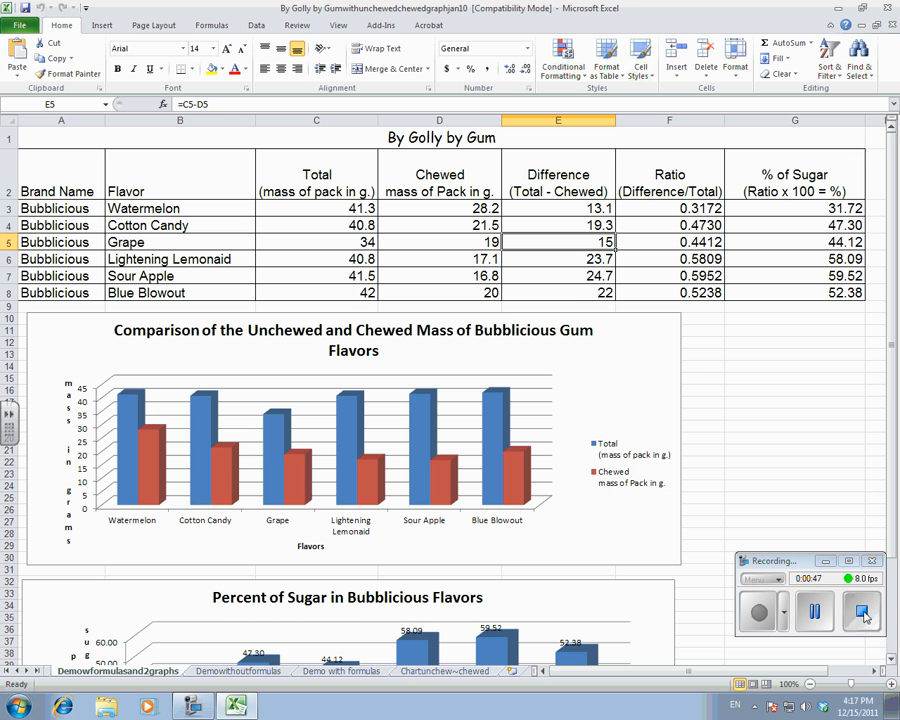
pyautogui.click(891, 662)
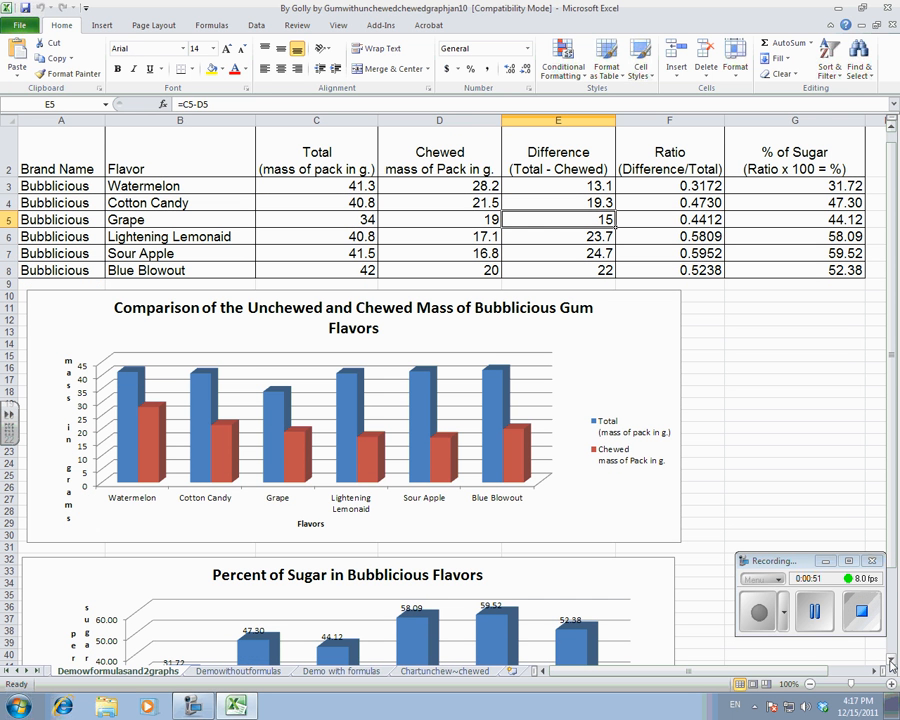
pyautogui.click(891, 662)
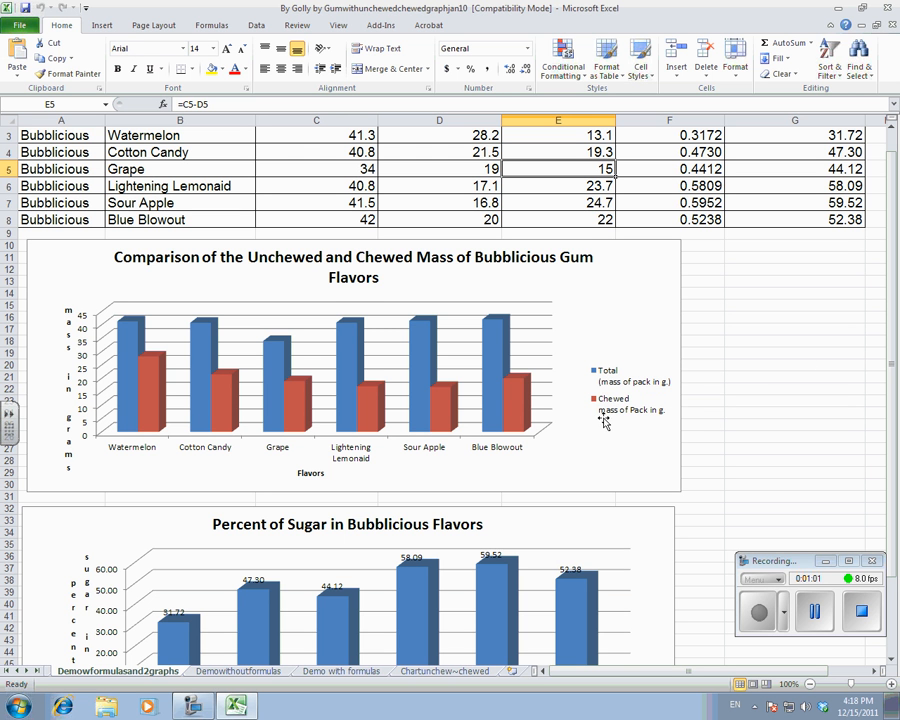
pyautogui.click(893, 661)
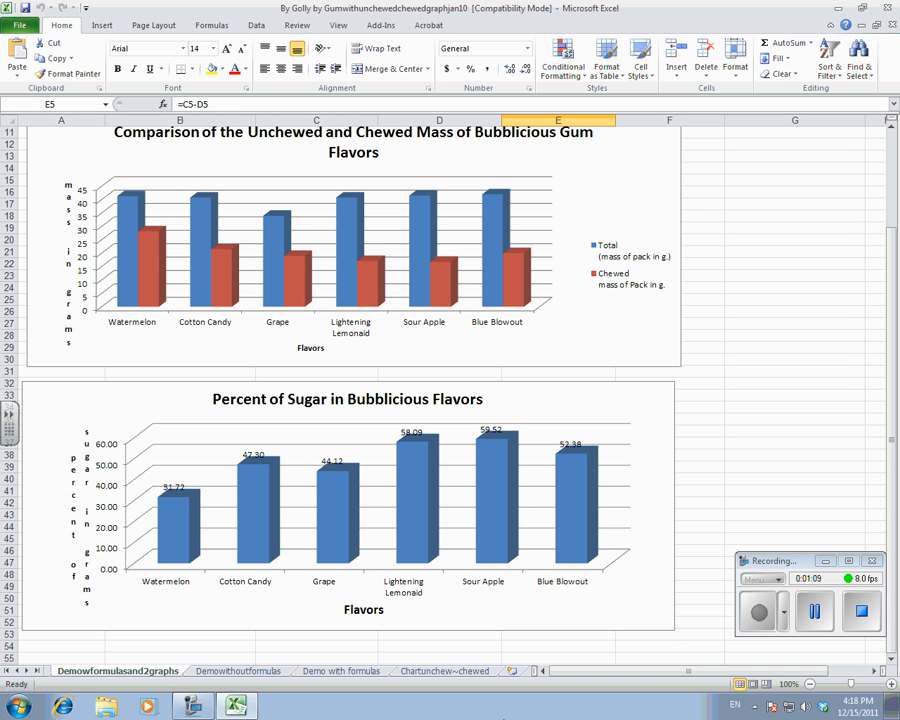
# Open the workbook "By Golly by Gum for Students revised dec20111" from the teacher's folder on the student (L:) network drive.
pyautogui.click(18, 706)
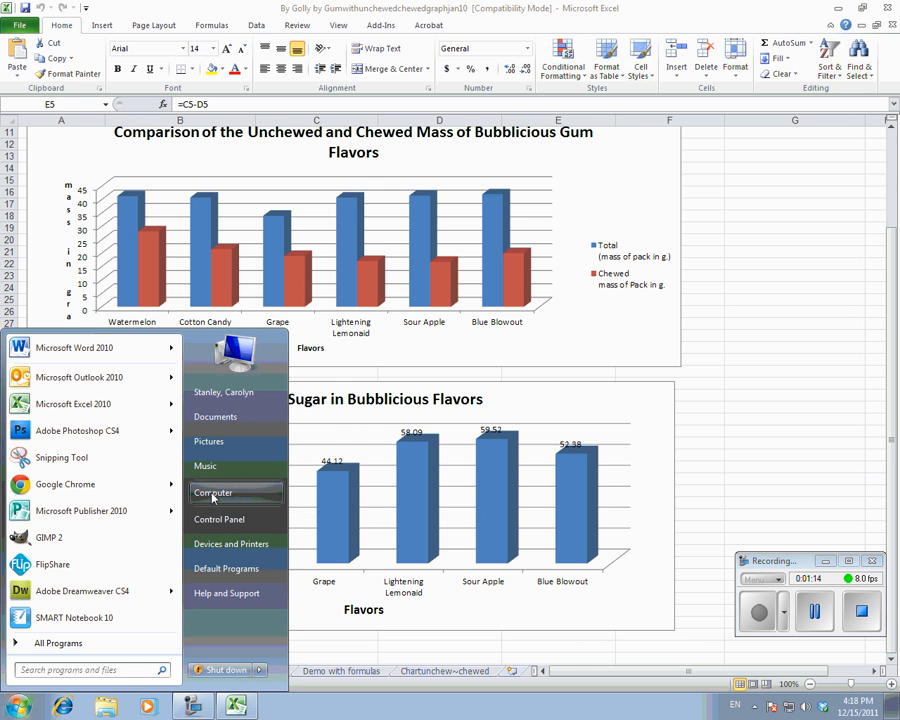
pyautogui.click(190, 492)
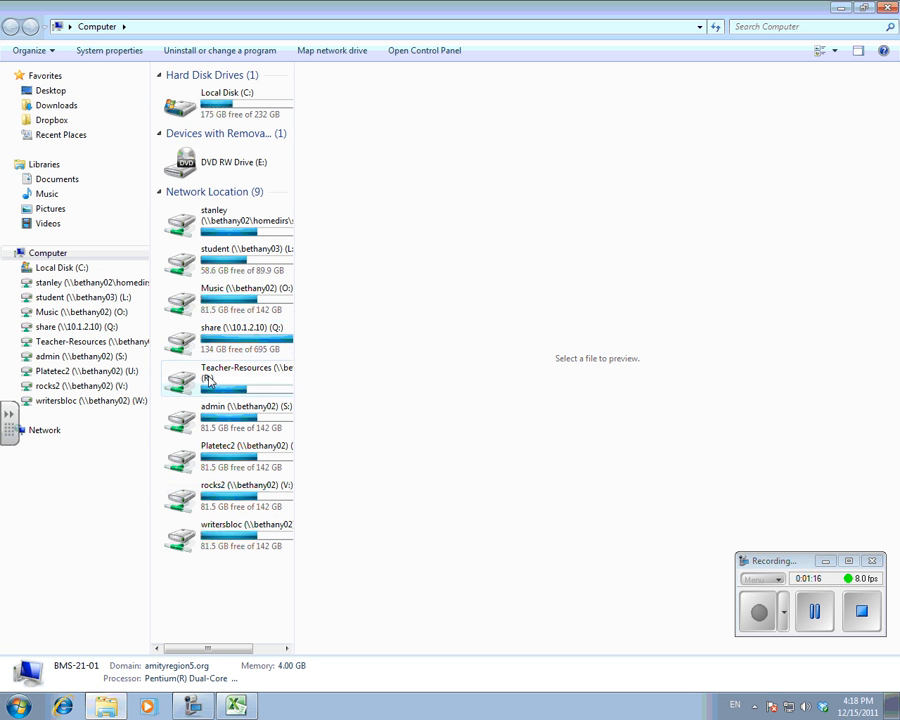
pyautogui.doubleClick(225, 258)
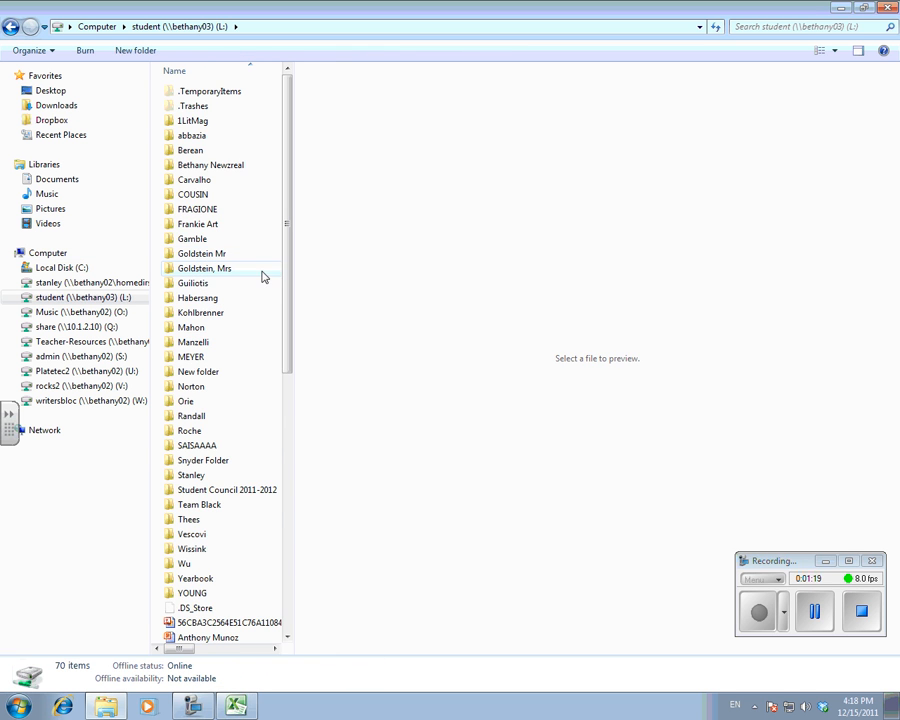
pyautogui.click(194, 522)
pyautogui.doubleClick(196, 525)
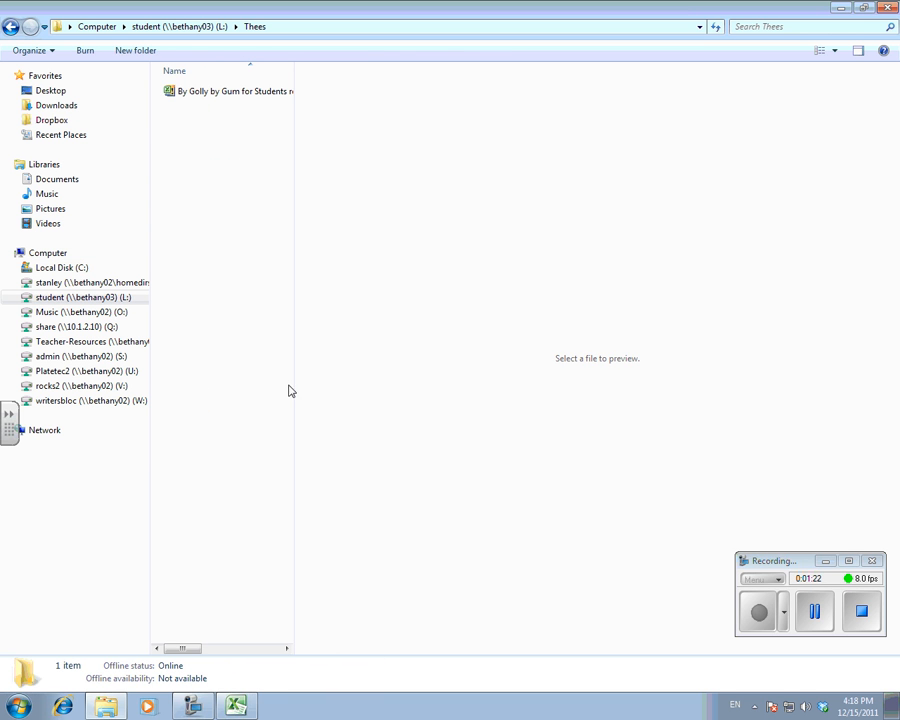
pyautogui.doubleClick(213, 93)
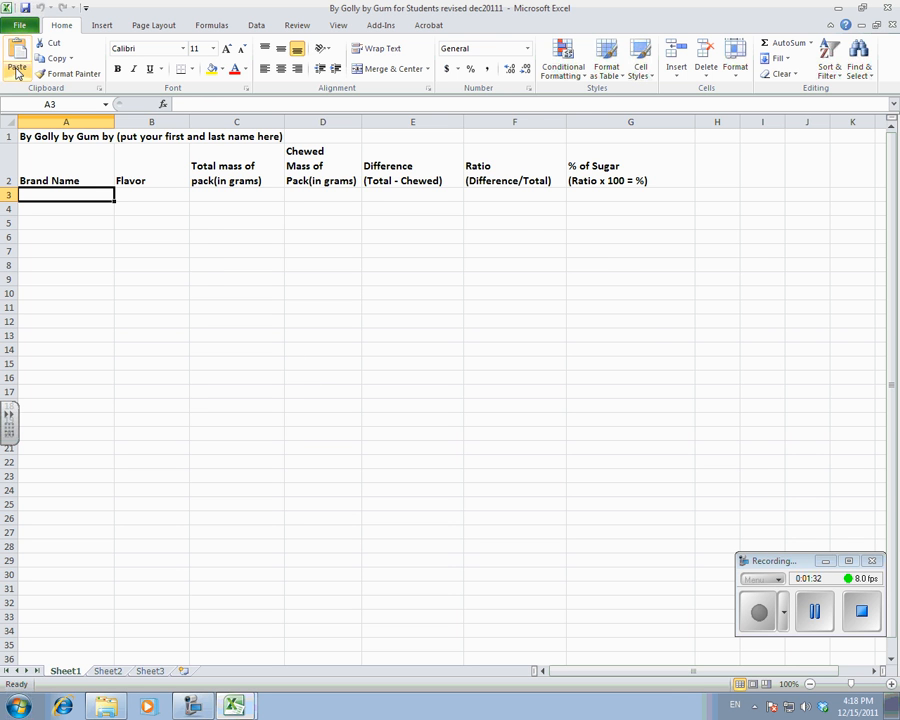
# Start saving a copy of the workbook under a new name, choosing the personal home drive (G:) as its location.
pyautogui.click(15, 27)
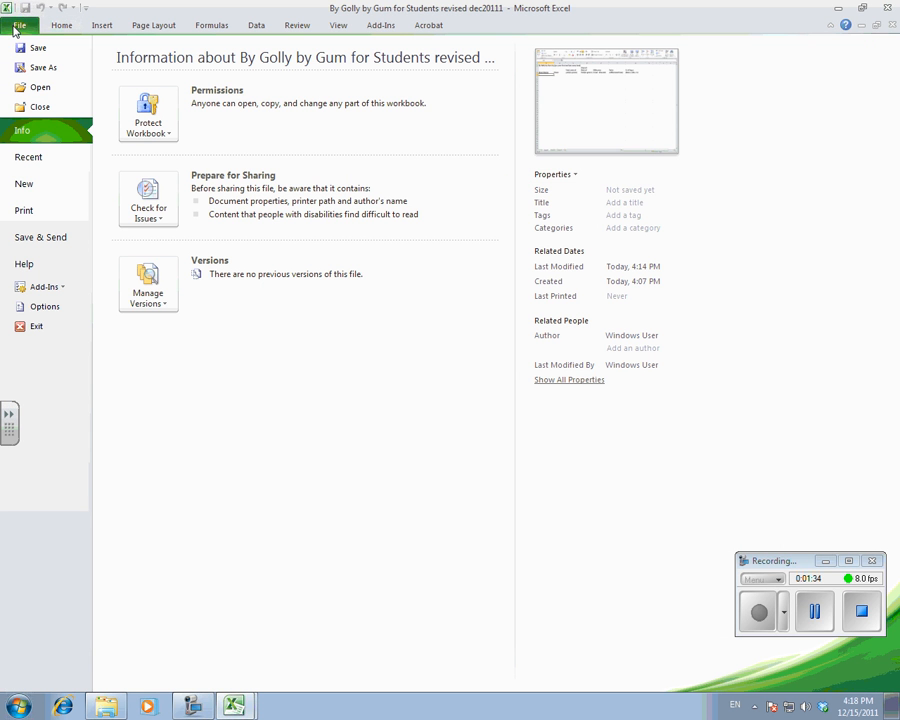
pyautogui.click(30, 70)
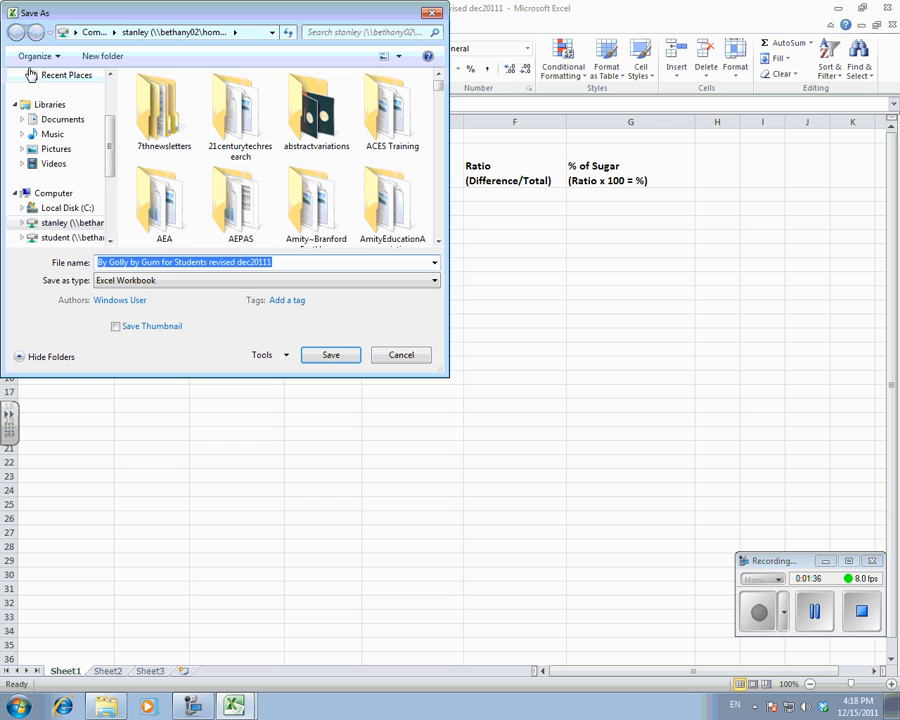
pyautogui.click(57, 228)
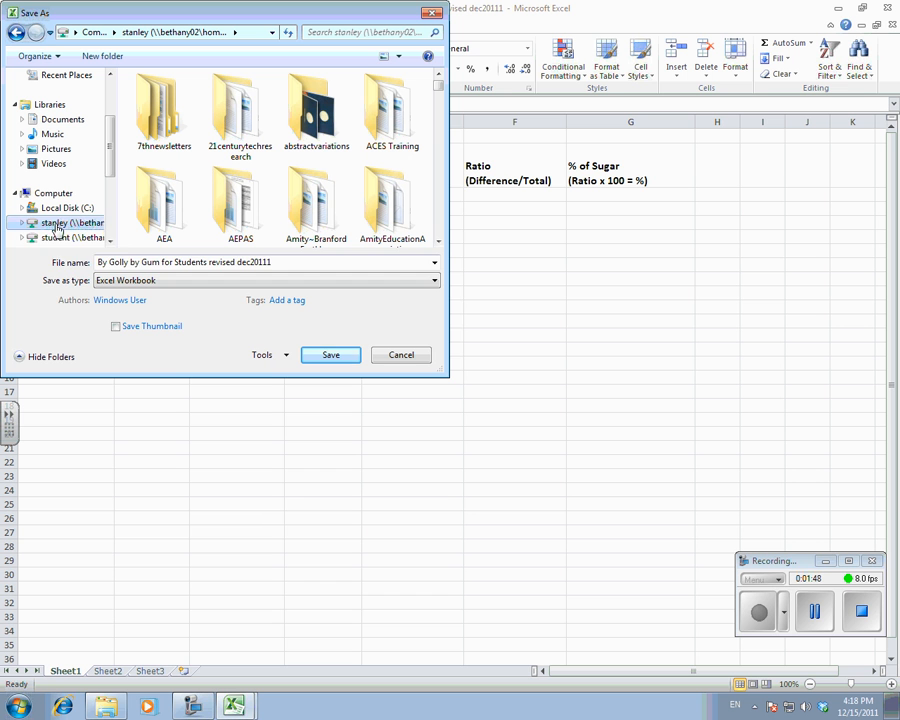
# Put the student's last name before the file name, remove "revised dec20111" from its end, and save the copy.
pyautogui.click(99, 262)
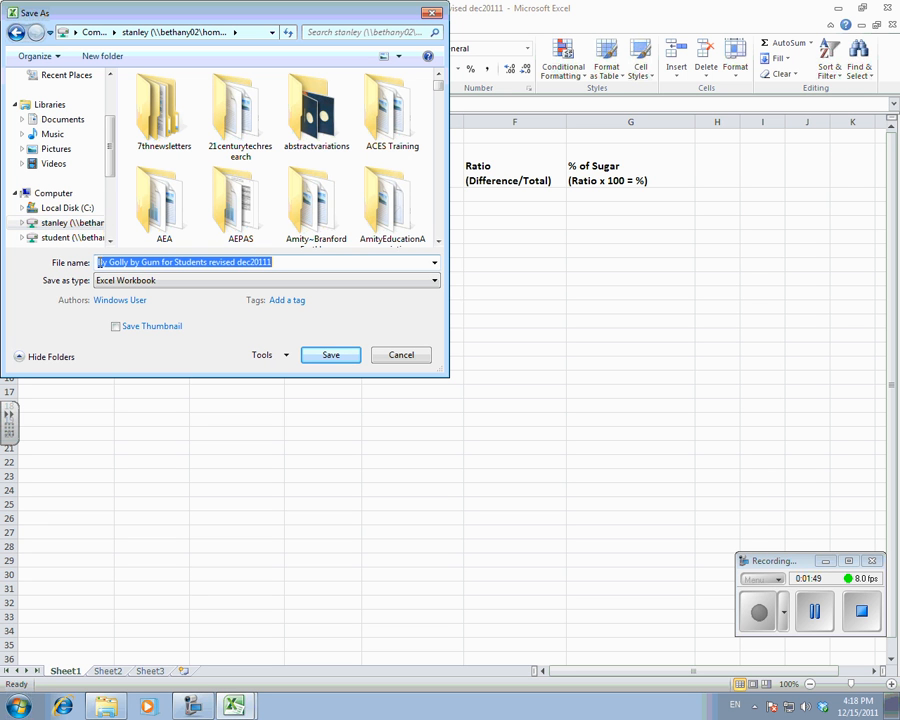
pyautogui.click(97, 262)
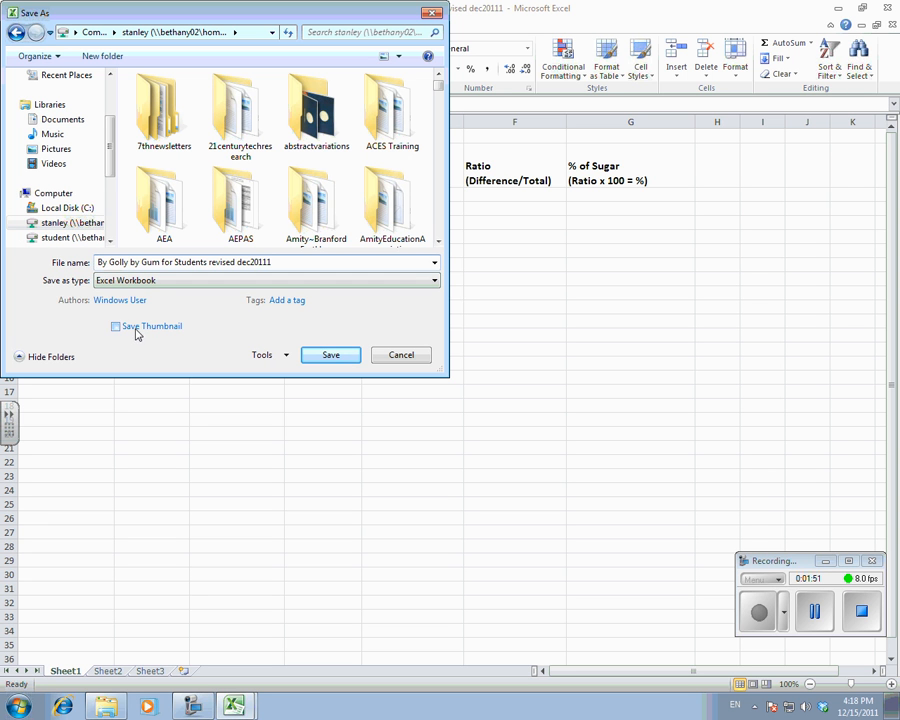
pyautogui.write('s')
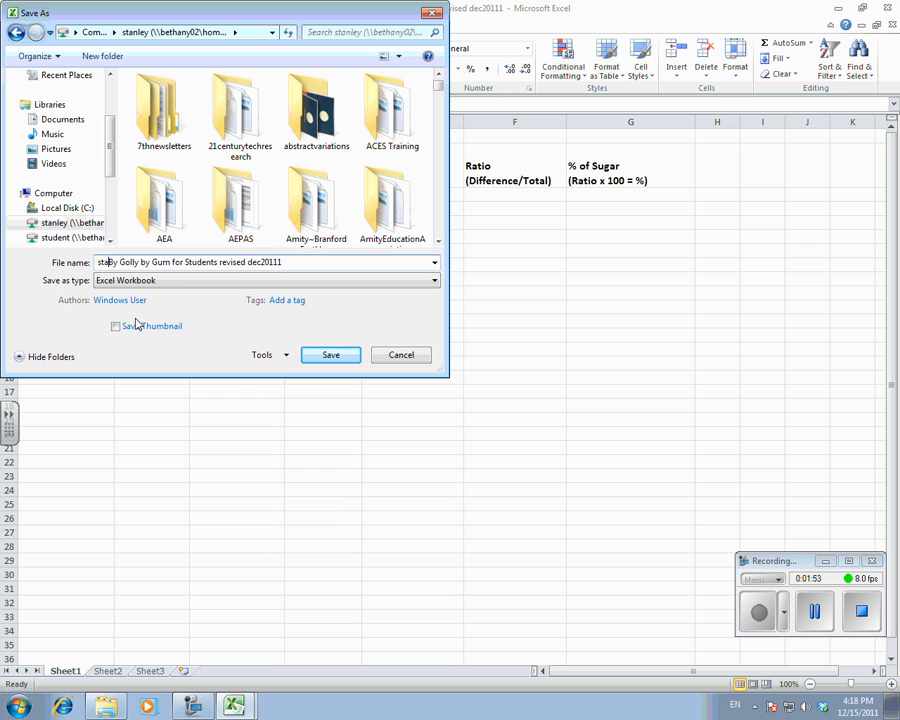
pyautogui.press('BackSpace')
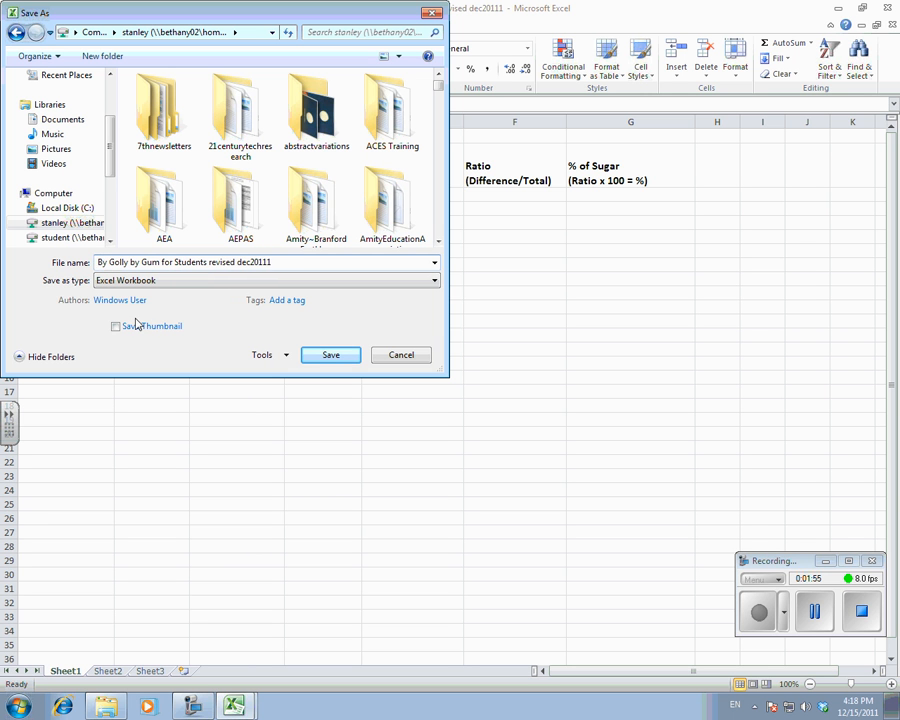
pyautogui.write('Stanley')
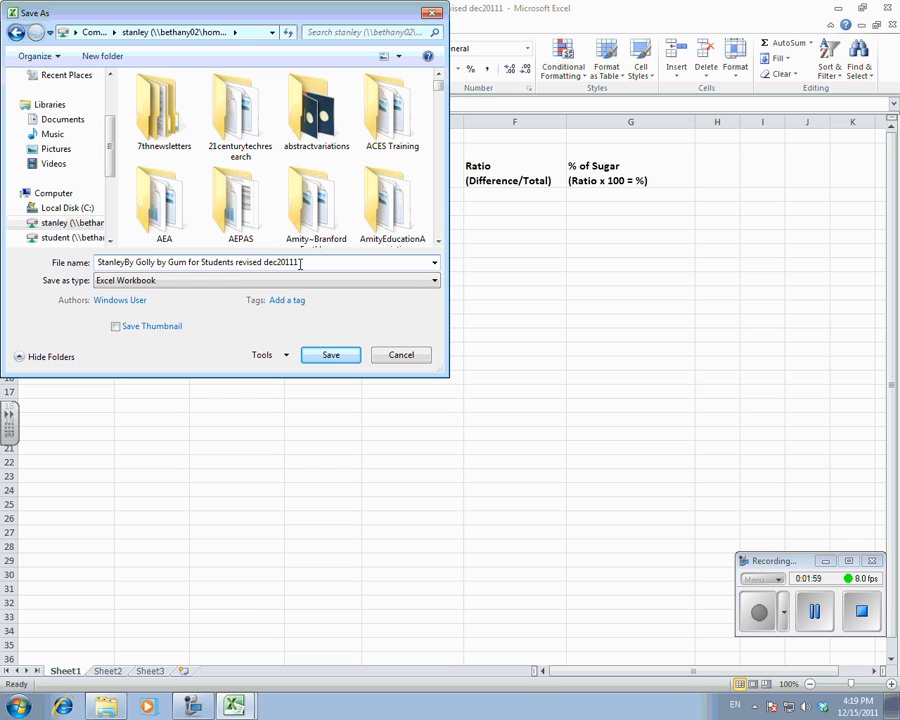
pyautogui.moveTo(299, 262); pyautogui.dragTo(237, 268)
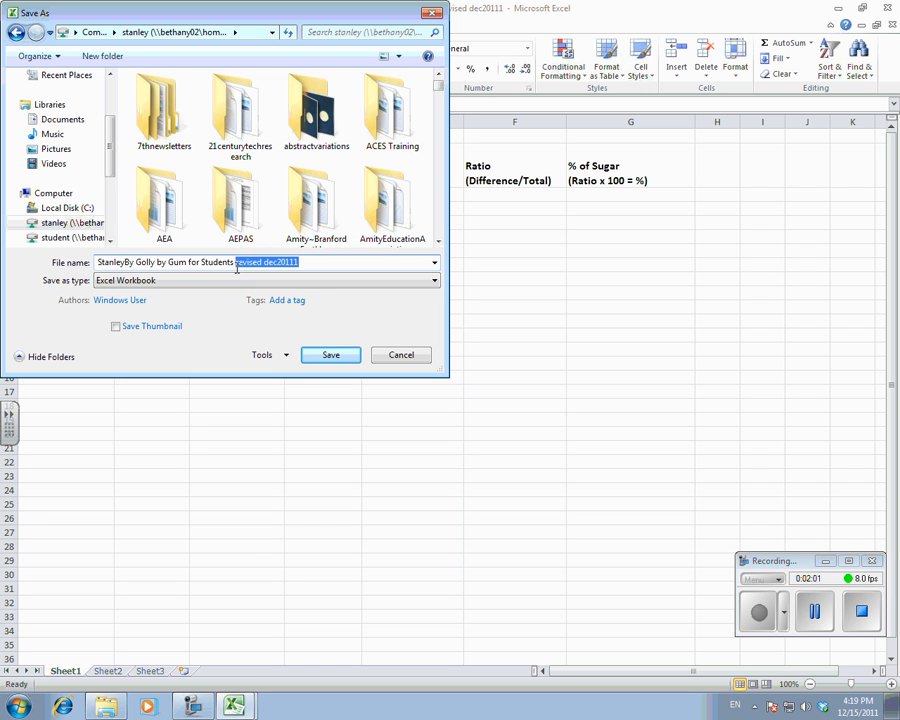
pyautogui.press('BackSpace')
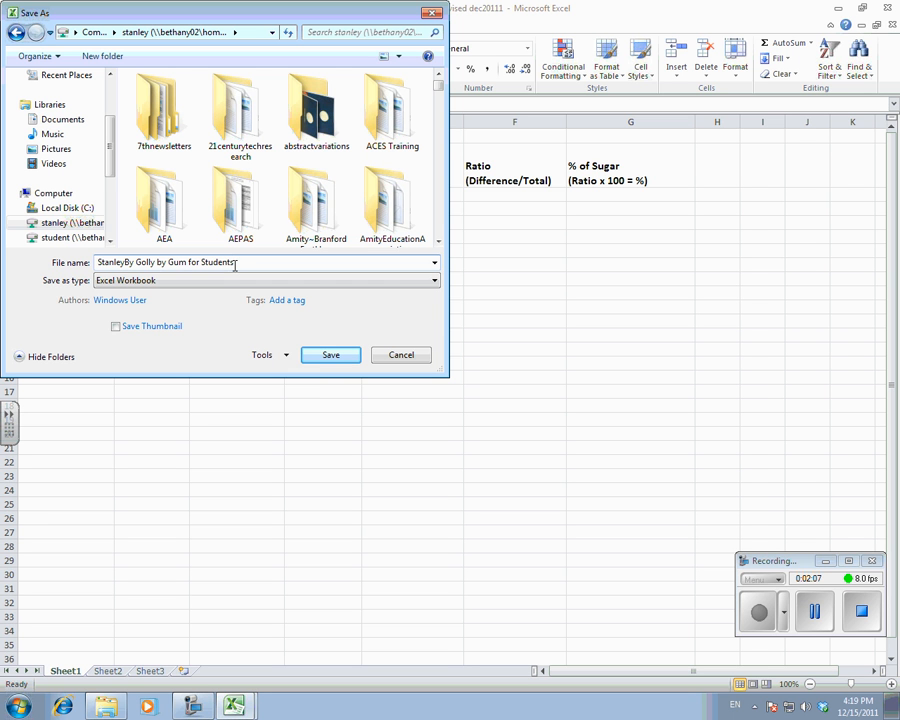
pyautogui.click(331, 357)
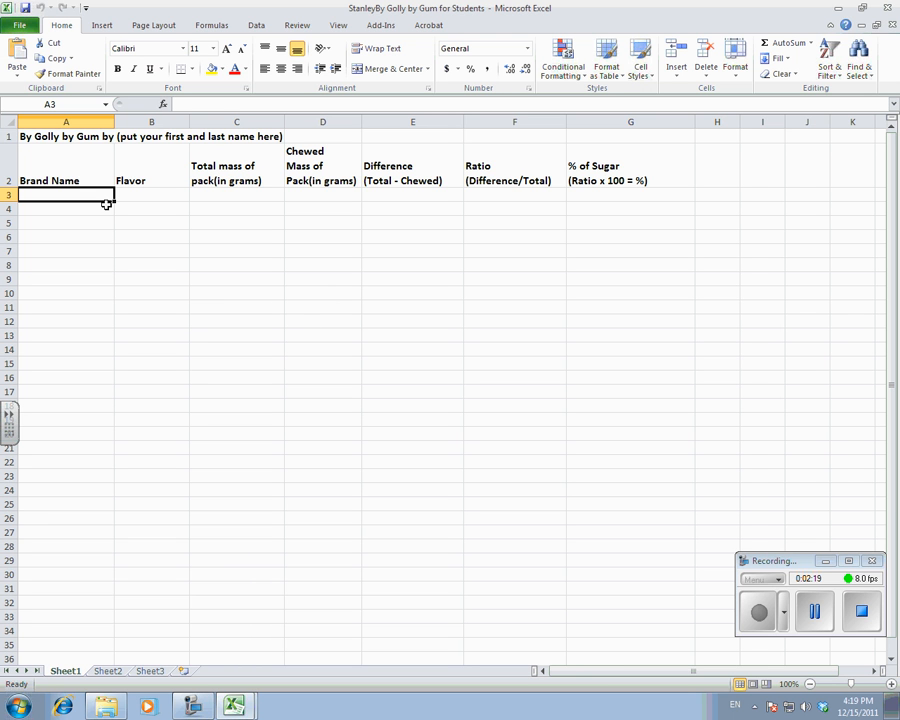
# Check cells A1 through D1 to find which one actually holds the title text.
pyautogui.click(33, 135)
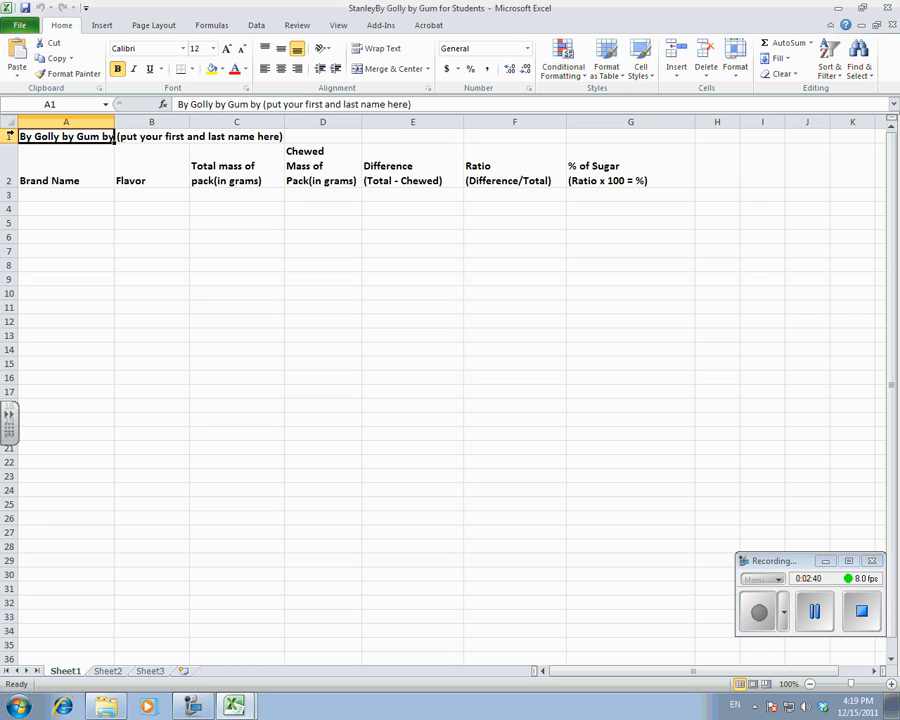
pyautogui.click(134, 136)
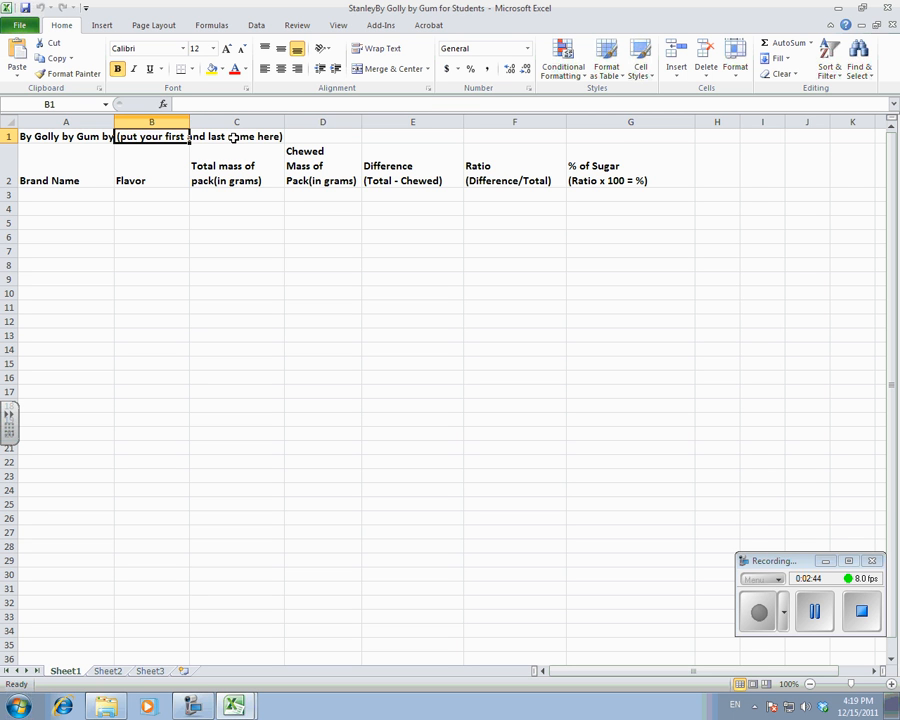
pyautogui.click(238, 136)
pyautogui.click(325, 135)
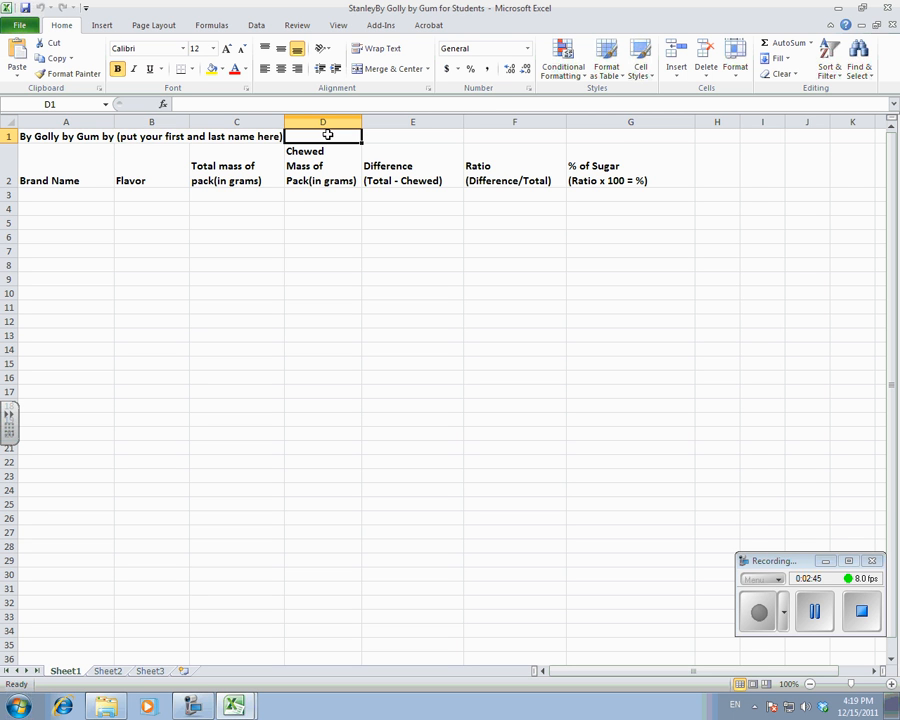
pyautogui.click(64, 137)
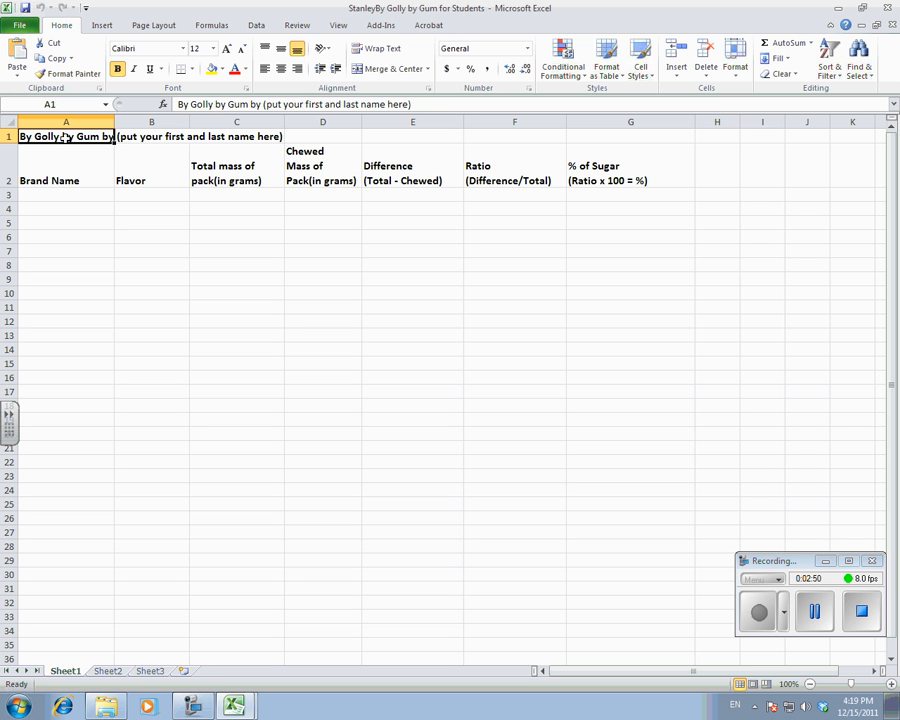
# Narrow column A to about half its width, then try auto-fitting it to the title and undo the auto-fit.
pyautogui.moveTo(115, 122); pyautogui.dragTo(73, 128)
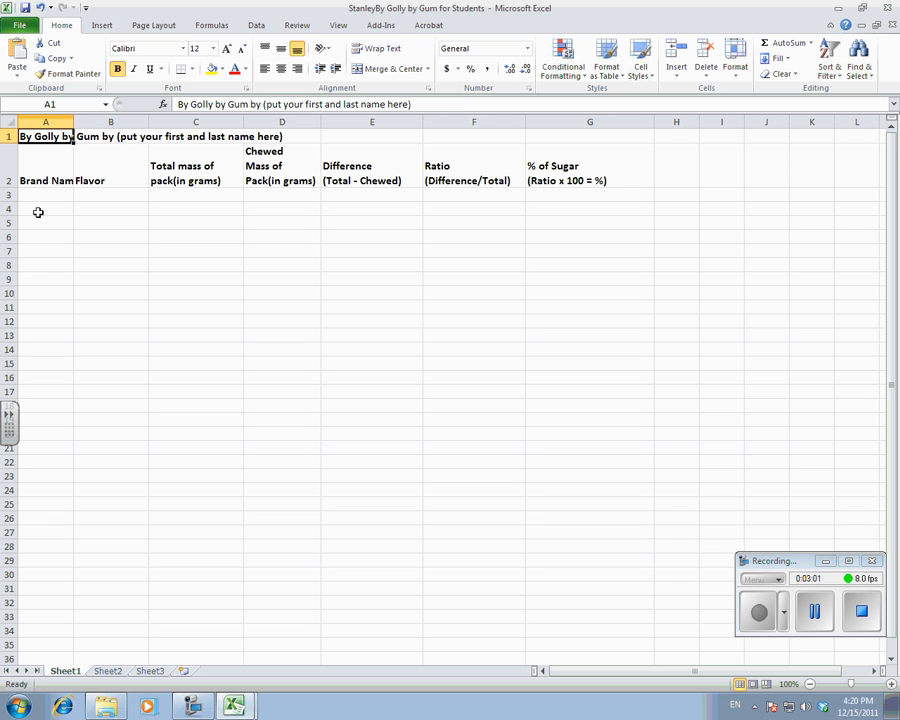
pyautogui.doubleClick(73, 121)
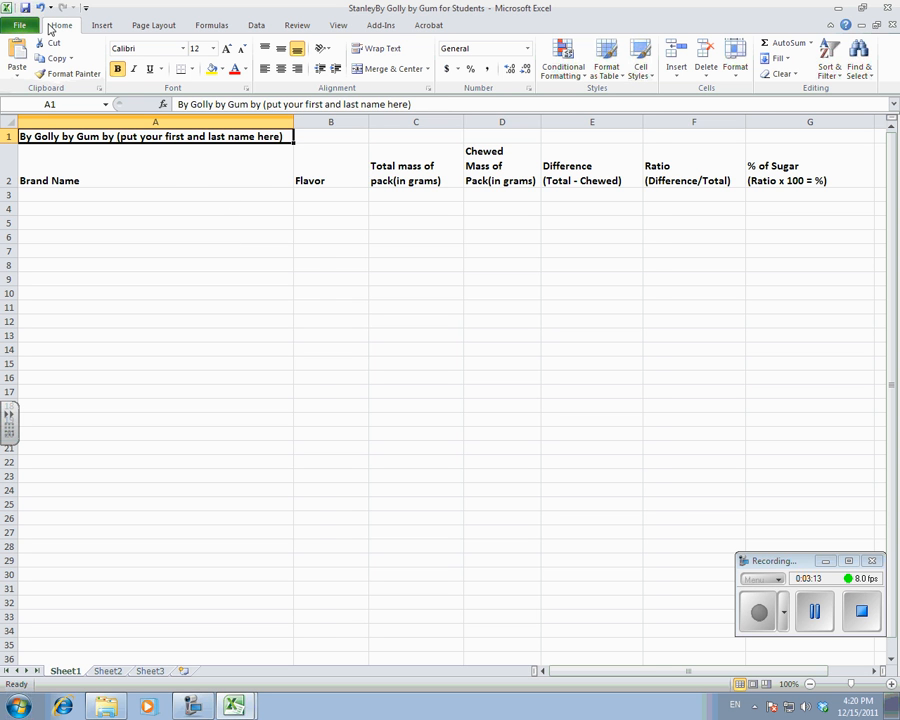
pyautogui.click(40, 8)
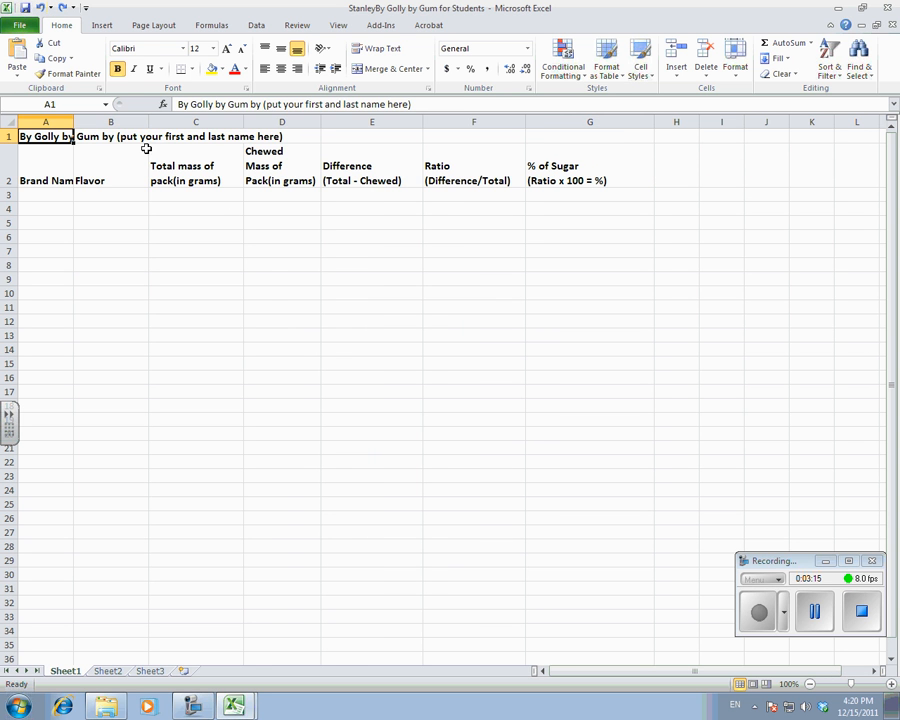
# Replace the placeholder "(put your first and last name here)" in the A1 title with the student's full name.
pyautogui.click(265, 105)
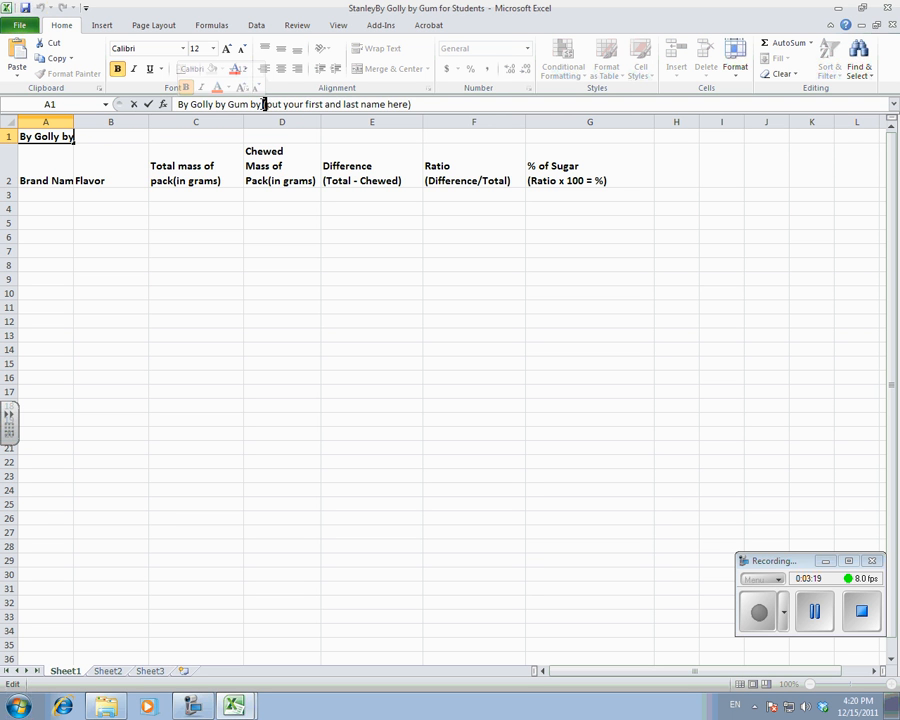
pyautogui.moveTo(265, 105); pyautogui.dragTo(416, 104)
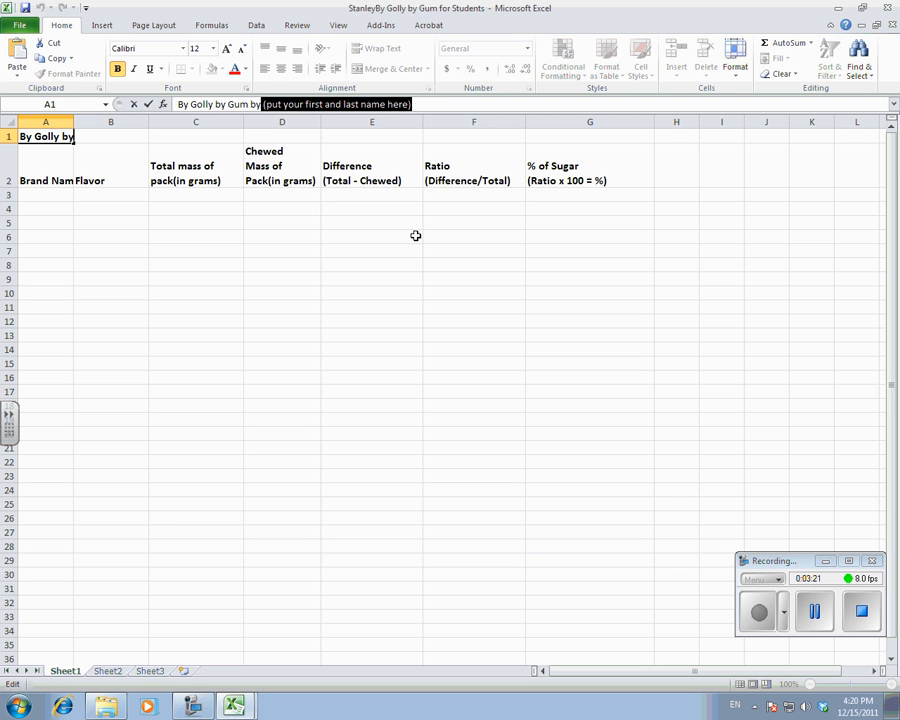
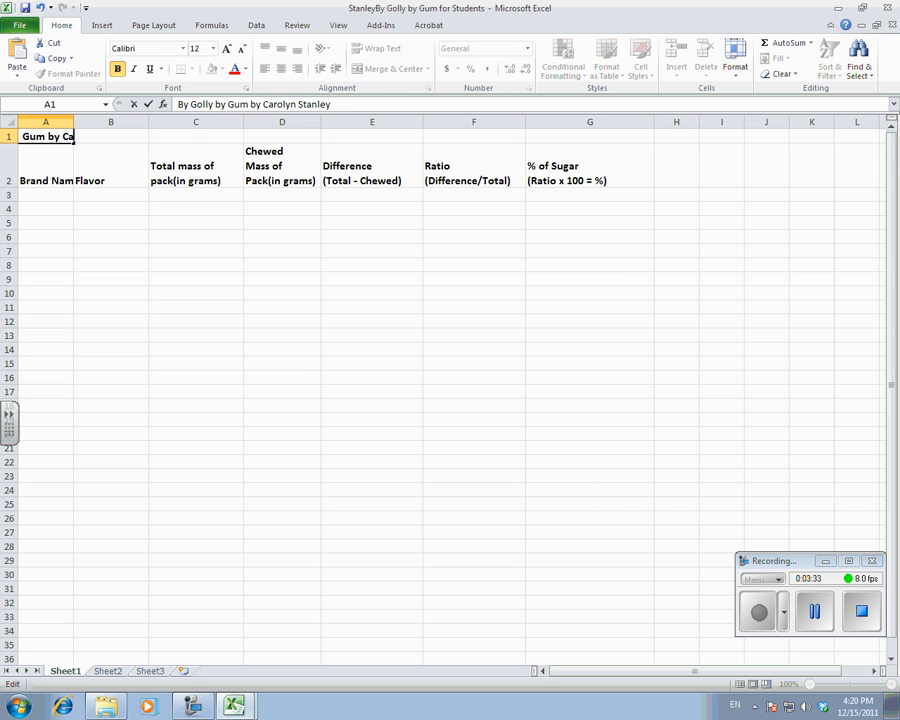
pyautogui.click(140, 276)
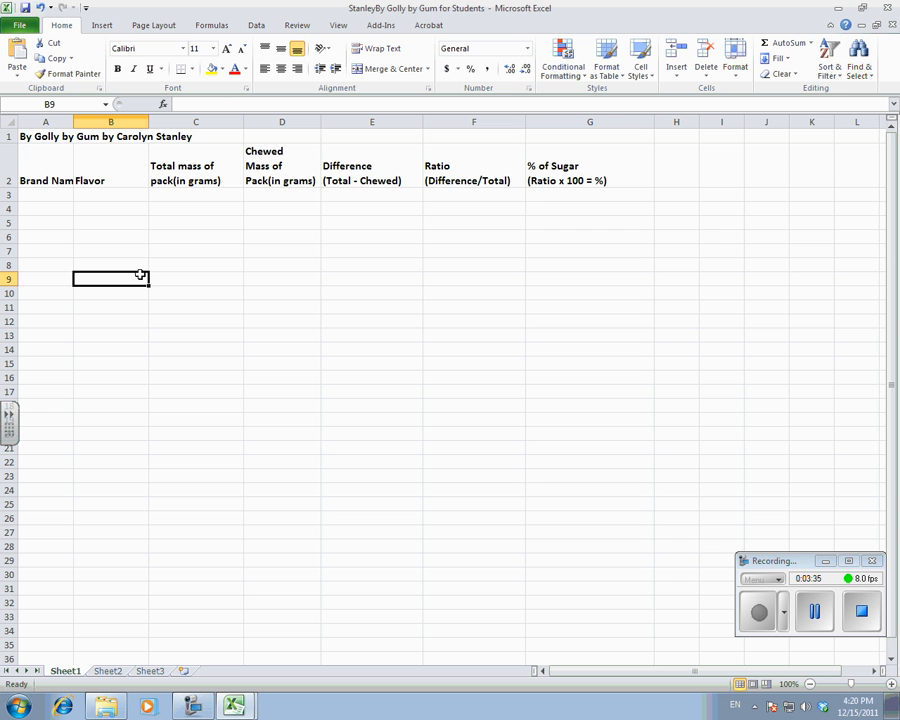
pyautogui.click(26, 137)
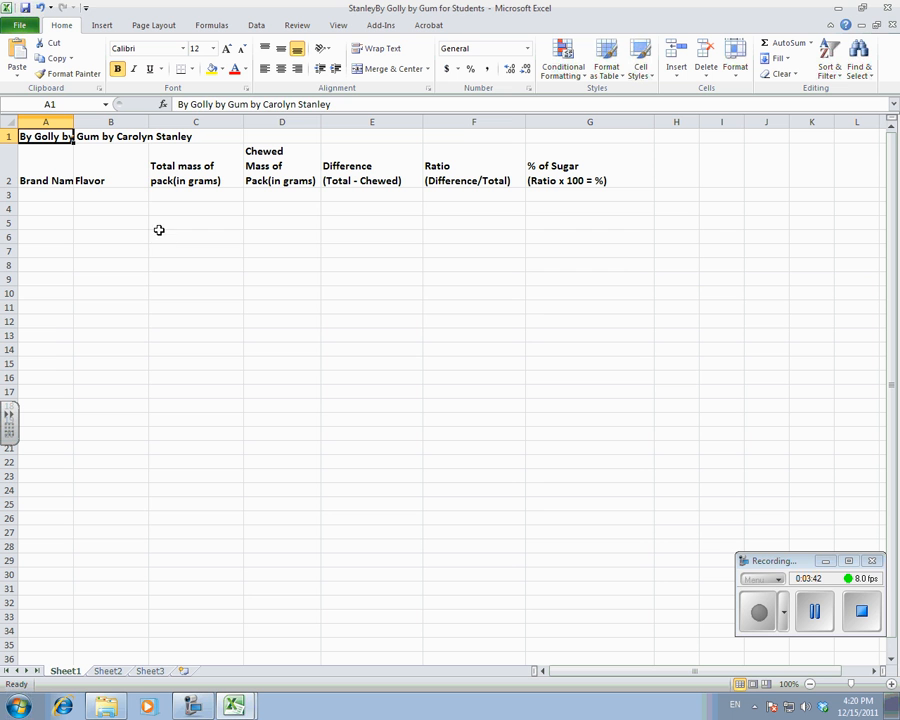
pyautogui.moveTo(159, 236); pyautogui.dragTo(348, 436)
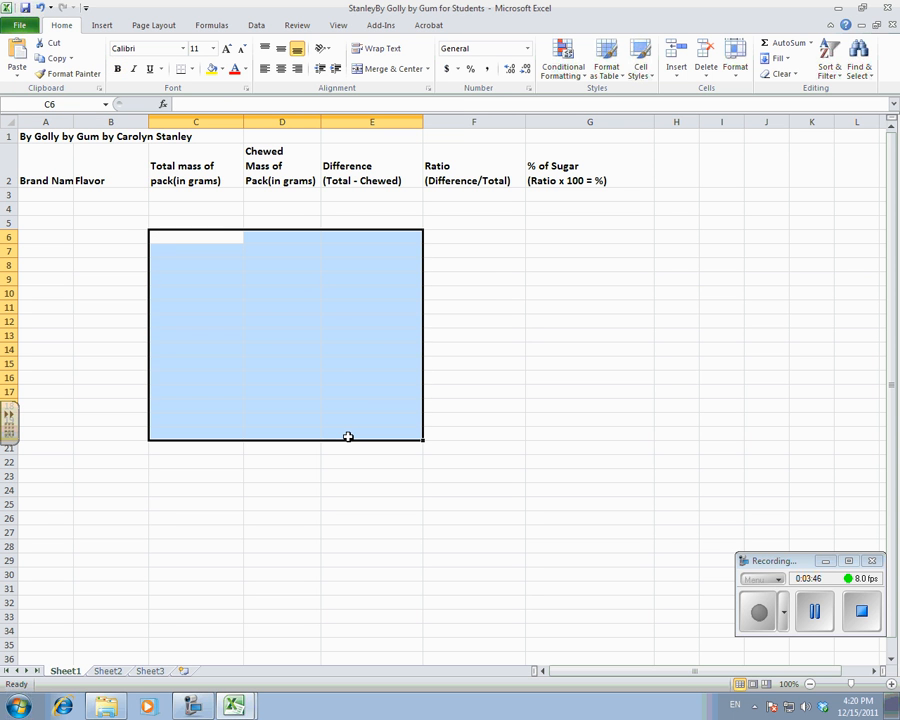
pyautogui.click(465, 252)
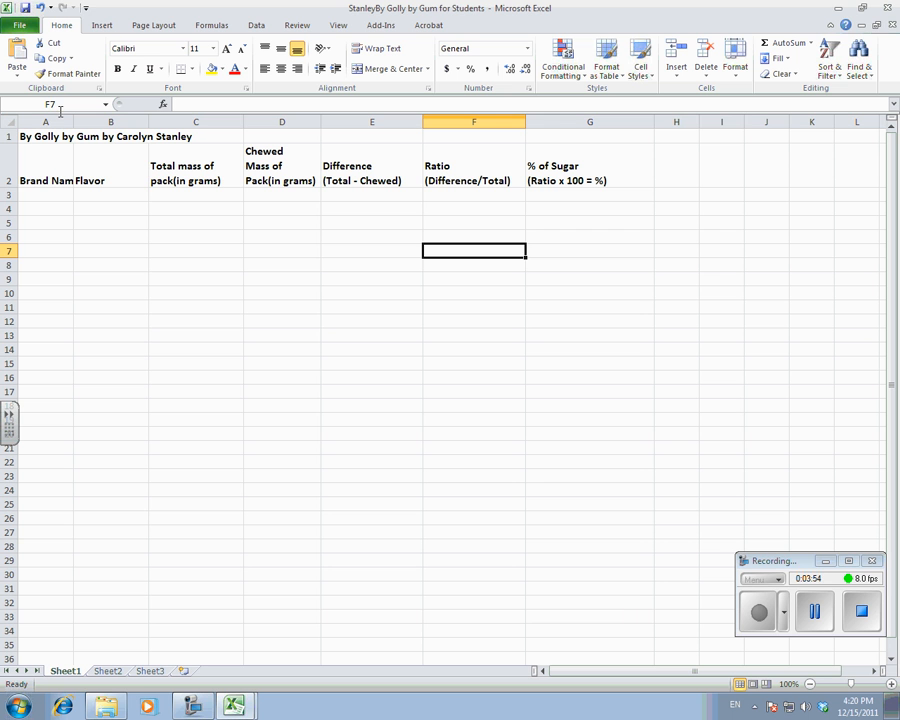
pyautogui.click(104, 240)
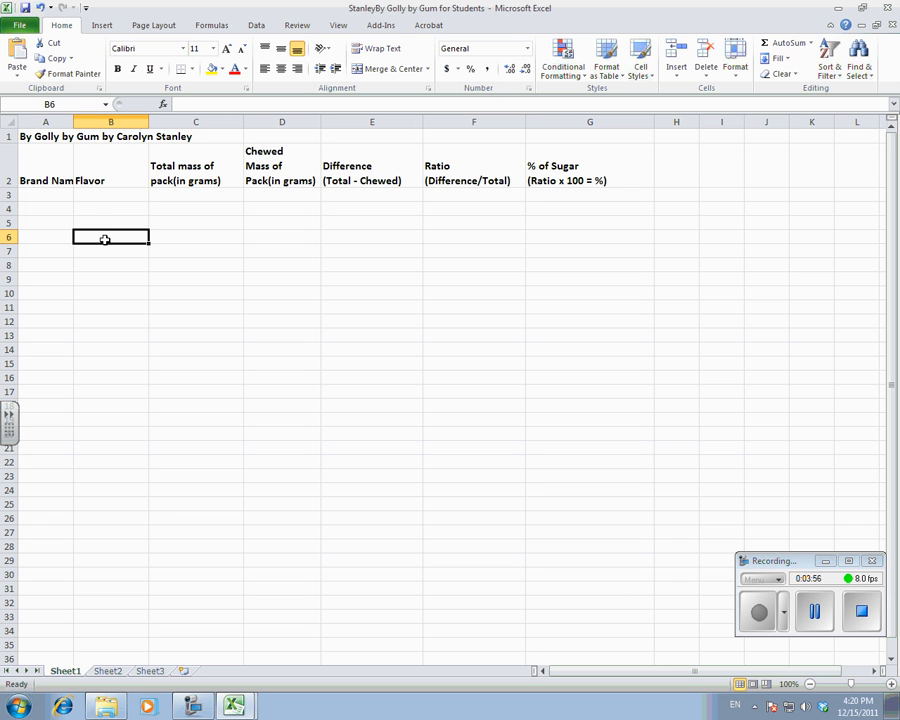
pyautogui.click(268, 196)
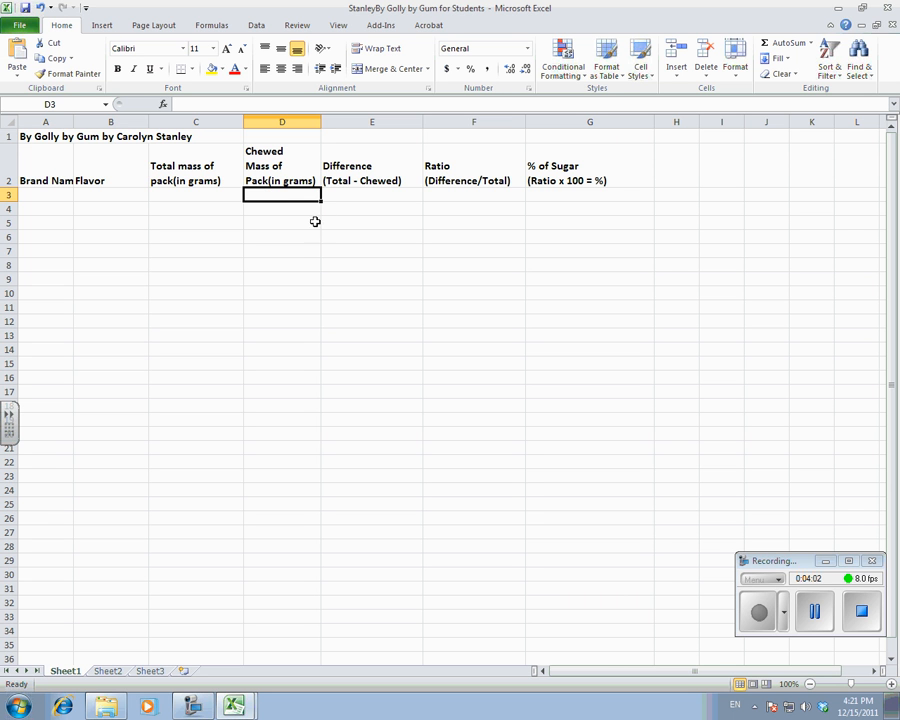
pyautogui.click(346, 197)
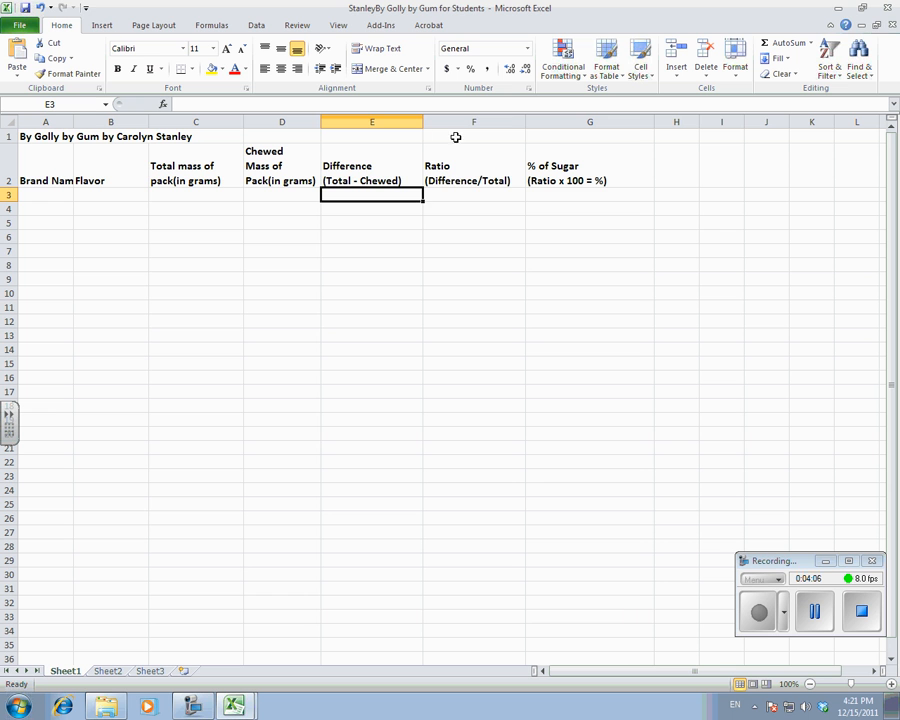
pyautogui.click(451, 195)
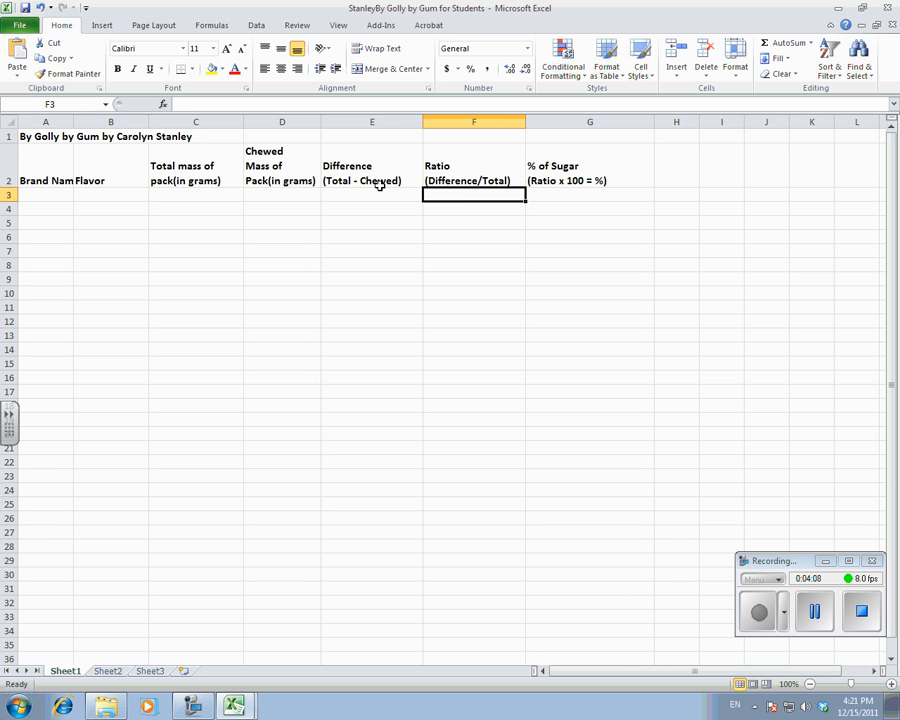
# Merge and center the title in row 1 across cells A1 through G1.
pyautogui.click(44, 138)
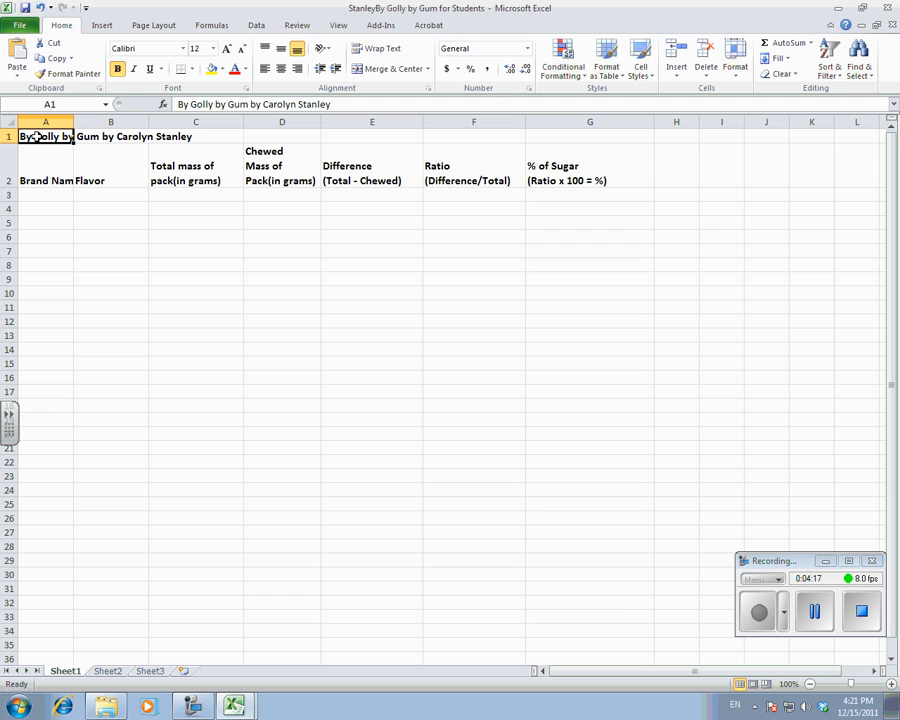
pyautogui.moveTo(35, 137); pyautogui.dragTo(575, 139)
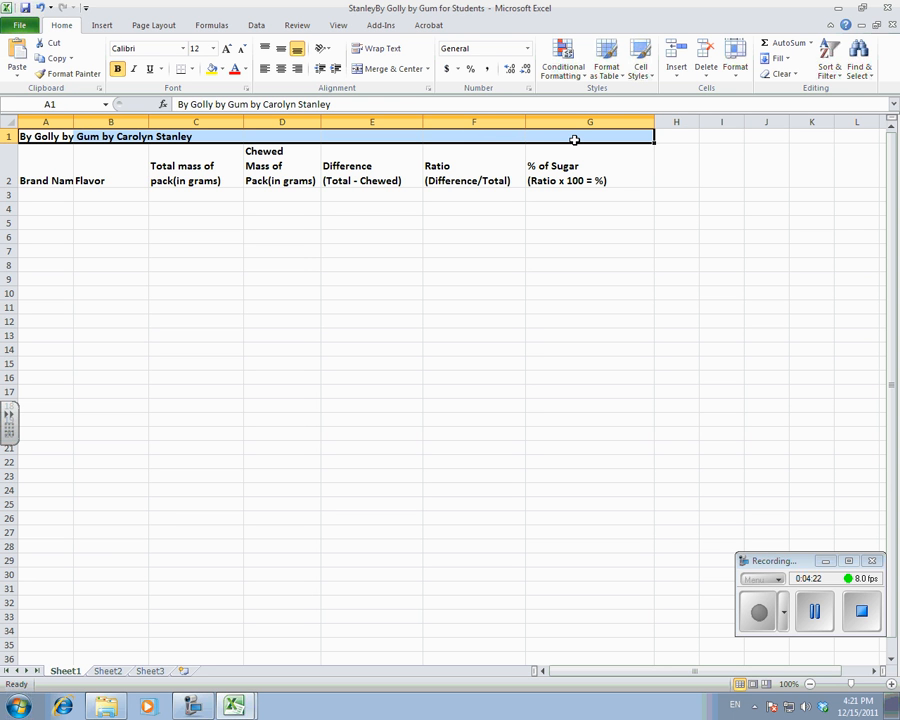
pyautogui.click(383, 72)
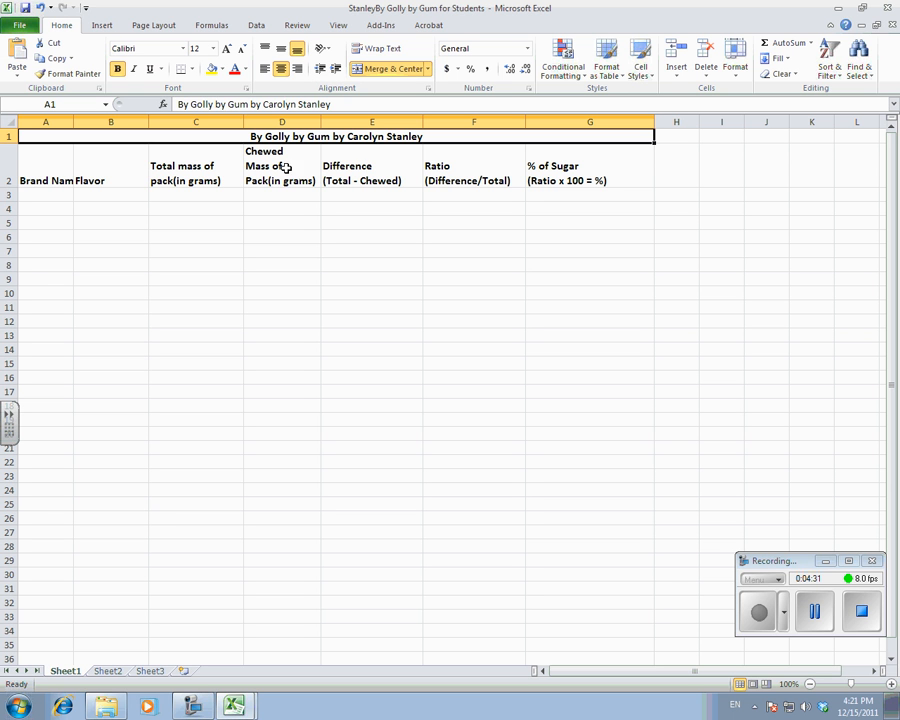
# Narrow column A slightly, and auto-fit its width to the Brand Name heading.
pyautogui.click(40, 250)
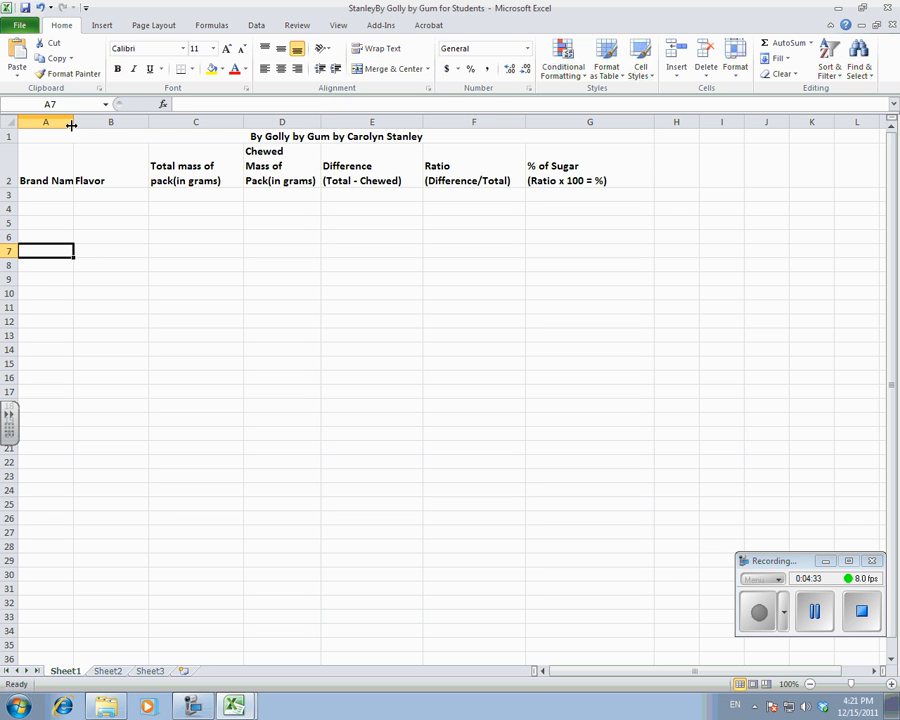
pyautogui.moveTo(74, 127); pyautogui.dragTo(67, 126)
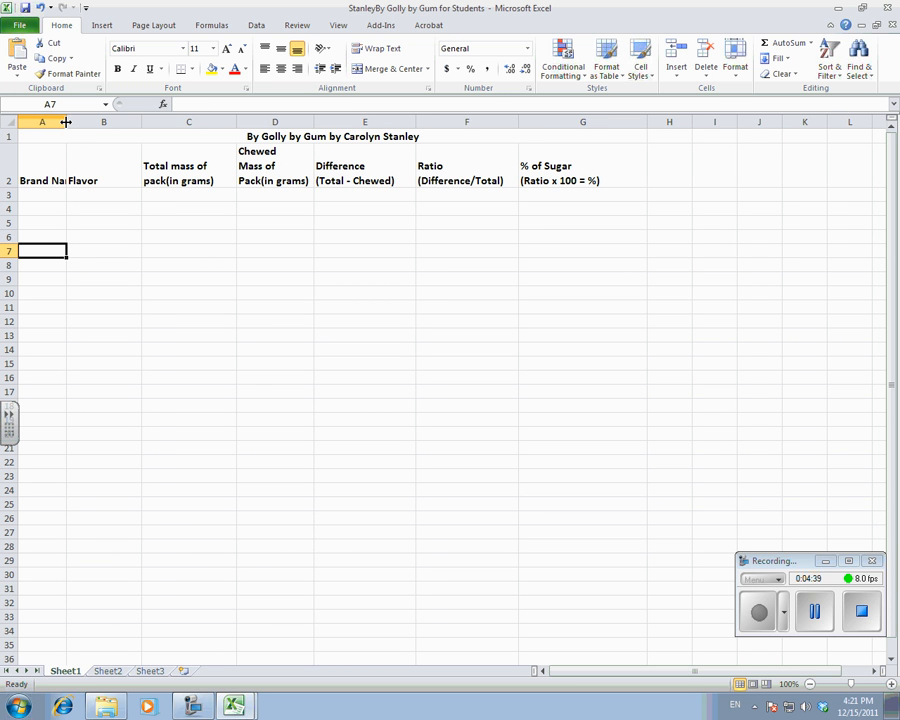
pyautogui.doubleClick(66, 122)
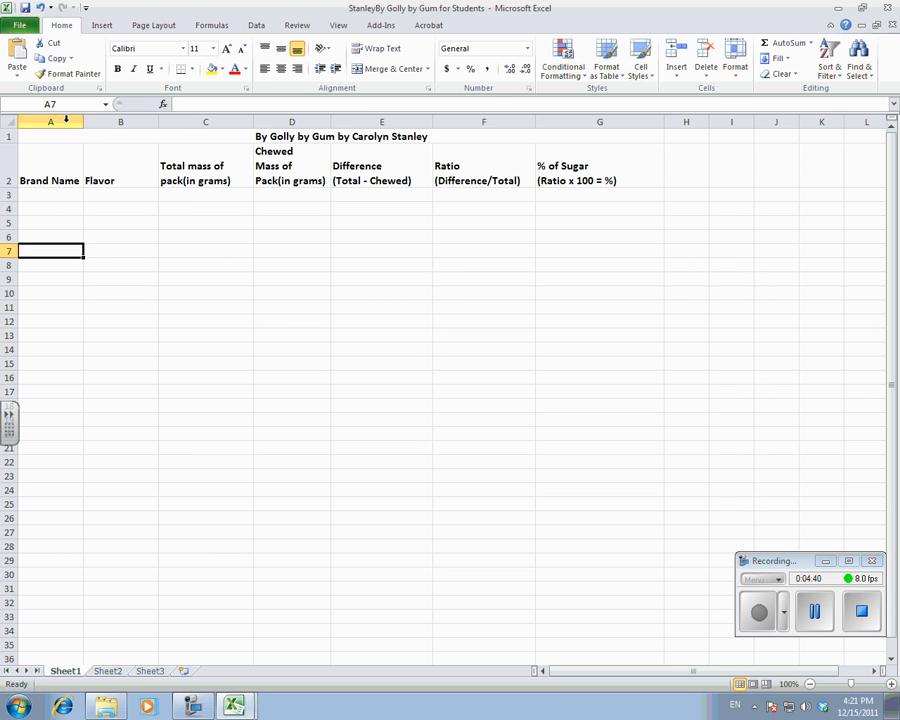
# Enter the brand name Bubblicious in A3 and fill it down through A8.
pyautogui.click(32, 197)
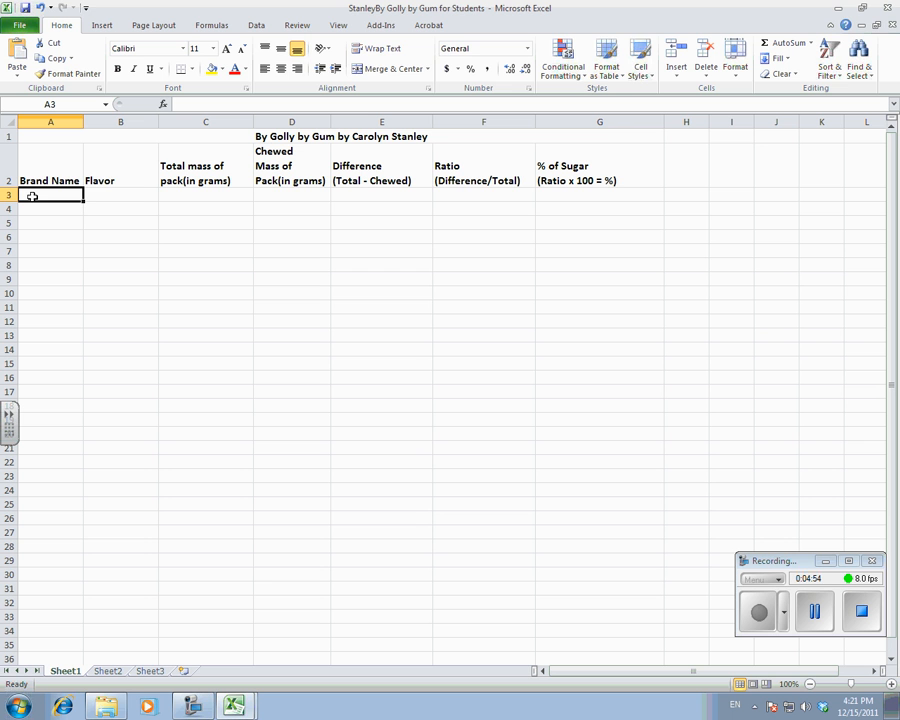
pyautogui.write('Bu')
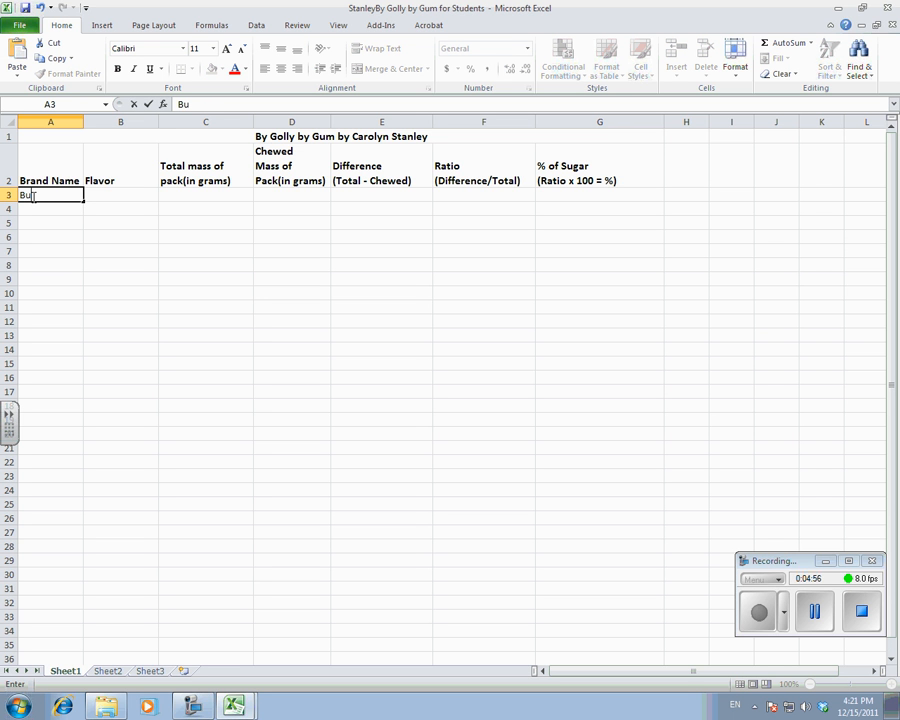
pyautogui.write('bblicious')
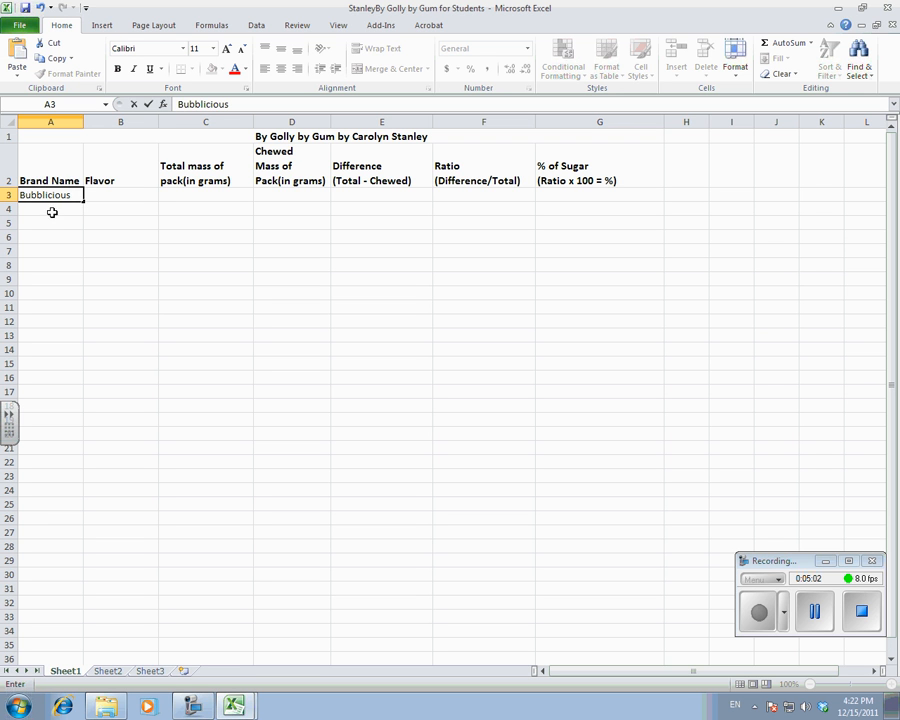
pyautogui.click(51, 209)
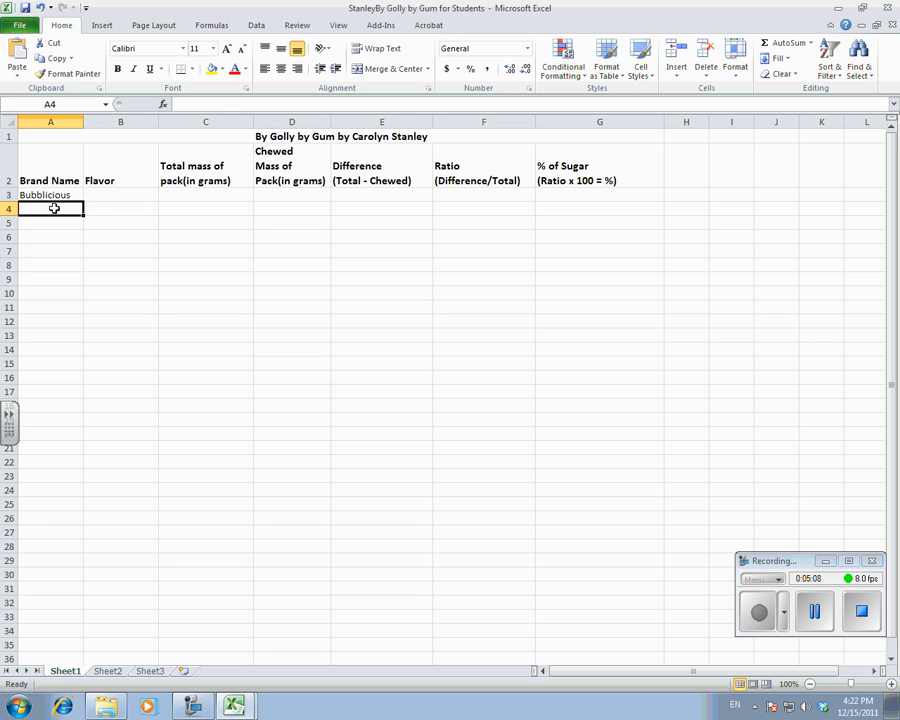
pyautogui.click(38, 196)
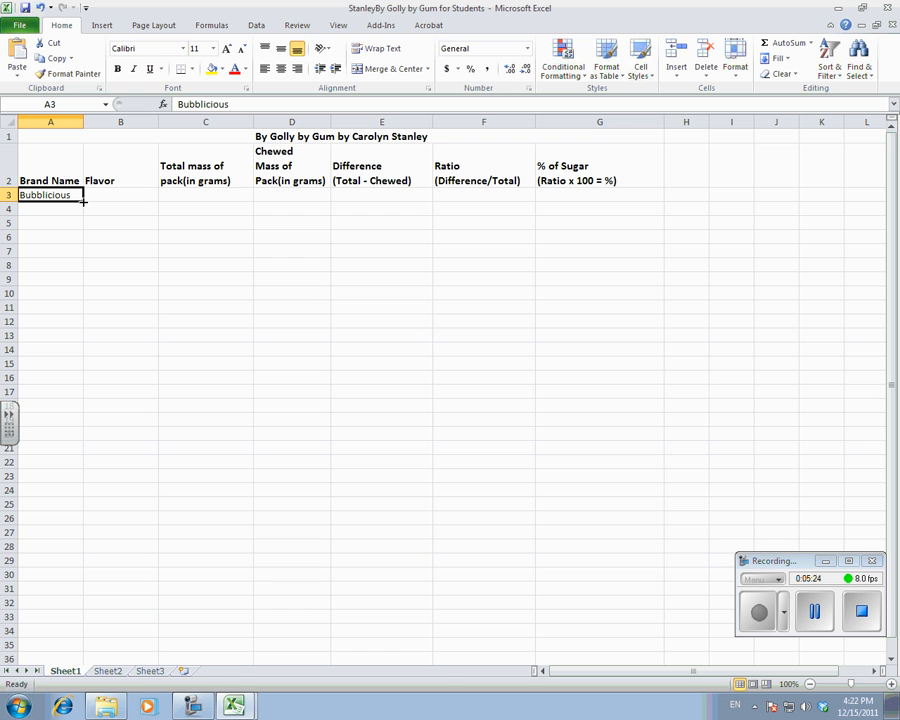
pyautogui.moveTo(84, 201); pyautogui.dragTo(88, 268)
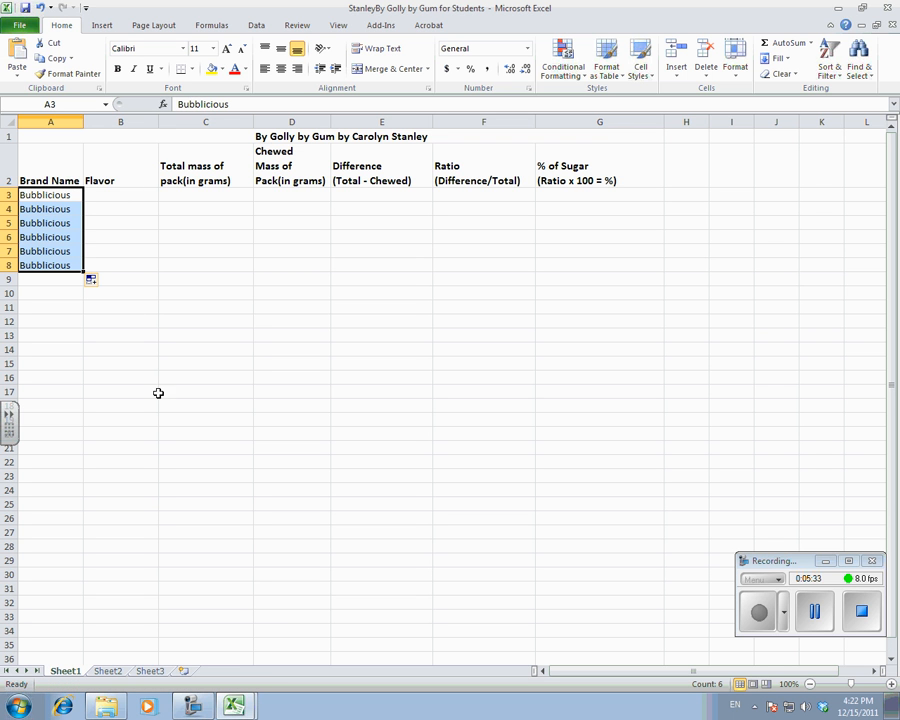
# Try out a month series by filling January from C14 down through C25, and clear the filled cells.
pyautogui.click(204, 349)
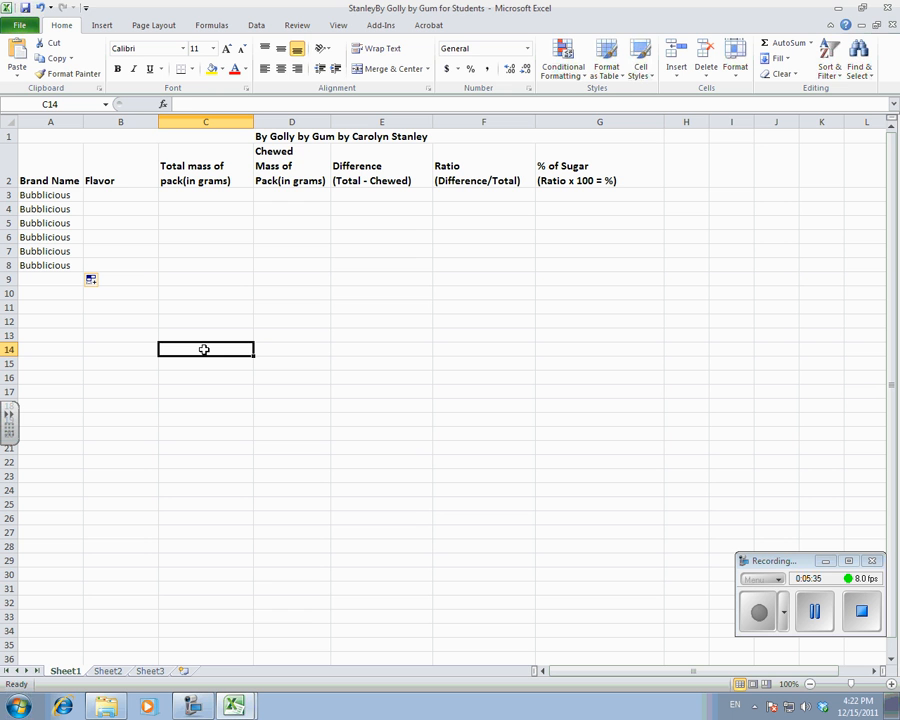
pyautogui.write('January')
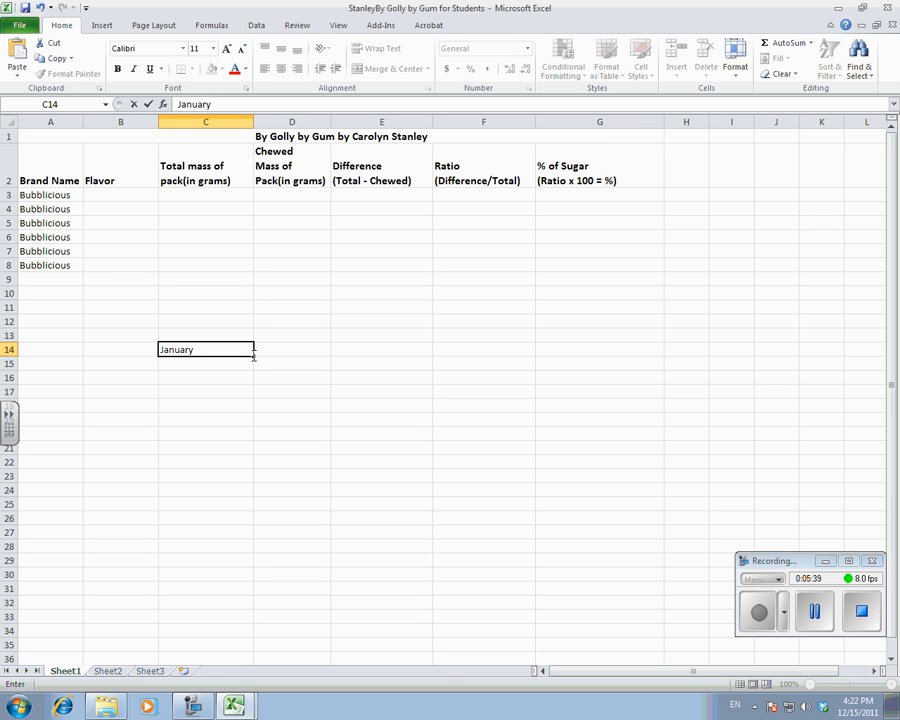
pyautogui.moveTo(254, 355); pyautogui.dragTo(253, 511)
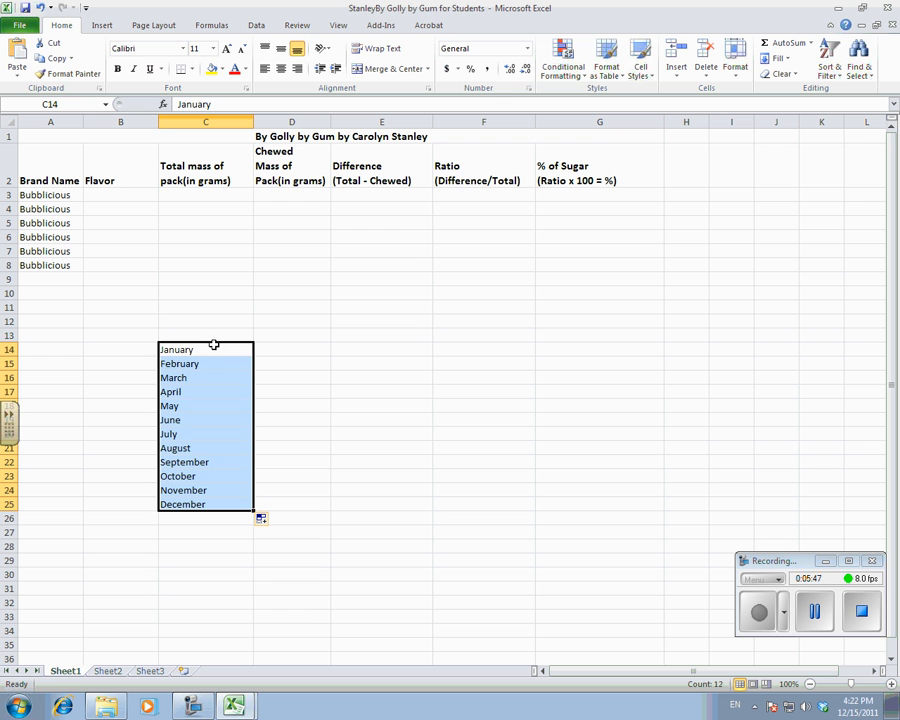
pyautogui.press('Delete')
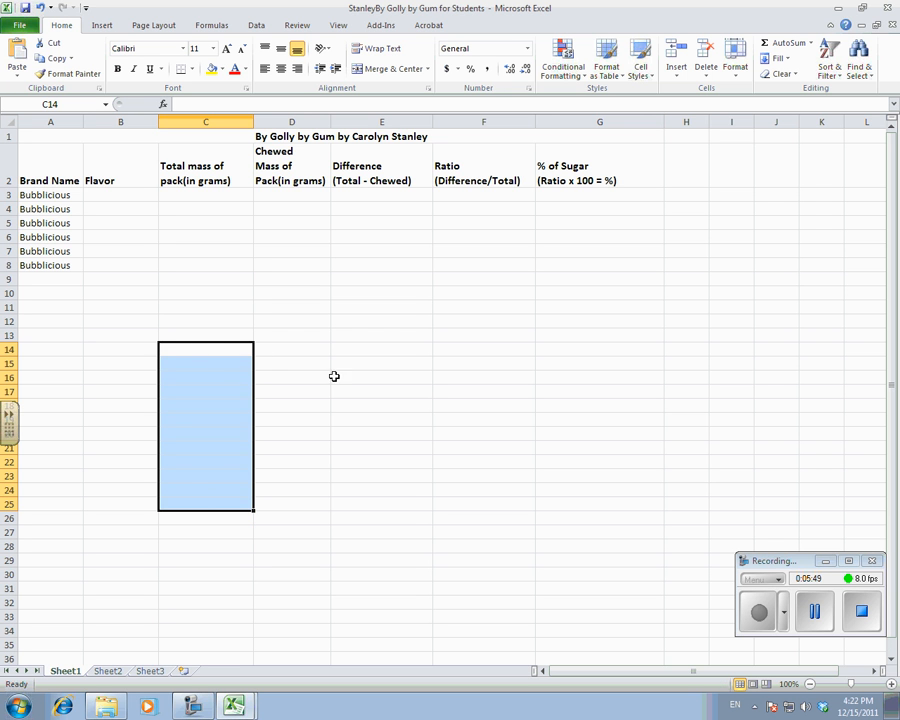
# Try out a weekday series by filling Monday from D13 down through D22, and clear the filled cells.
pyautogui.click(286, 337)
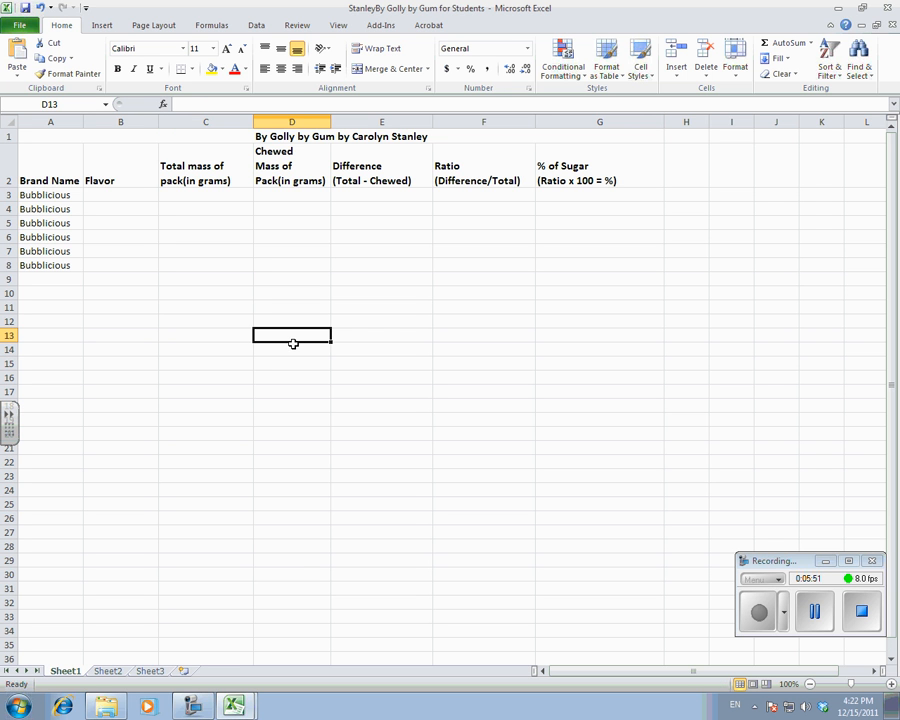
pyautogui.write('monday')
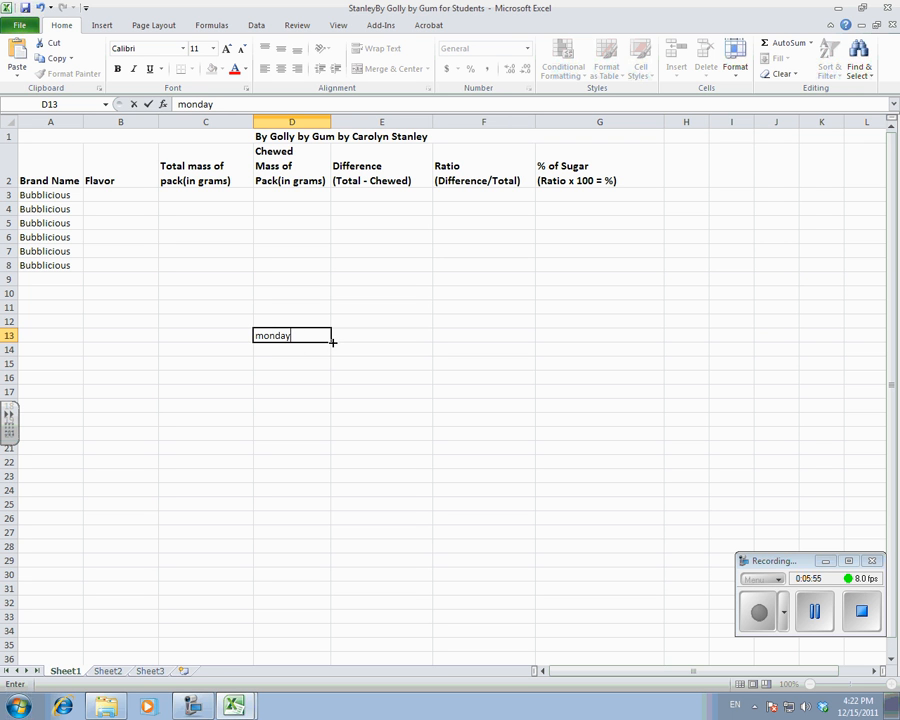
pyautogui.hotkey('ctrl', 'Return')
pyautogui.moveTo(331, 341); pyautogui.dragTo(332, 464)
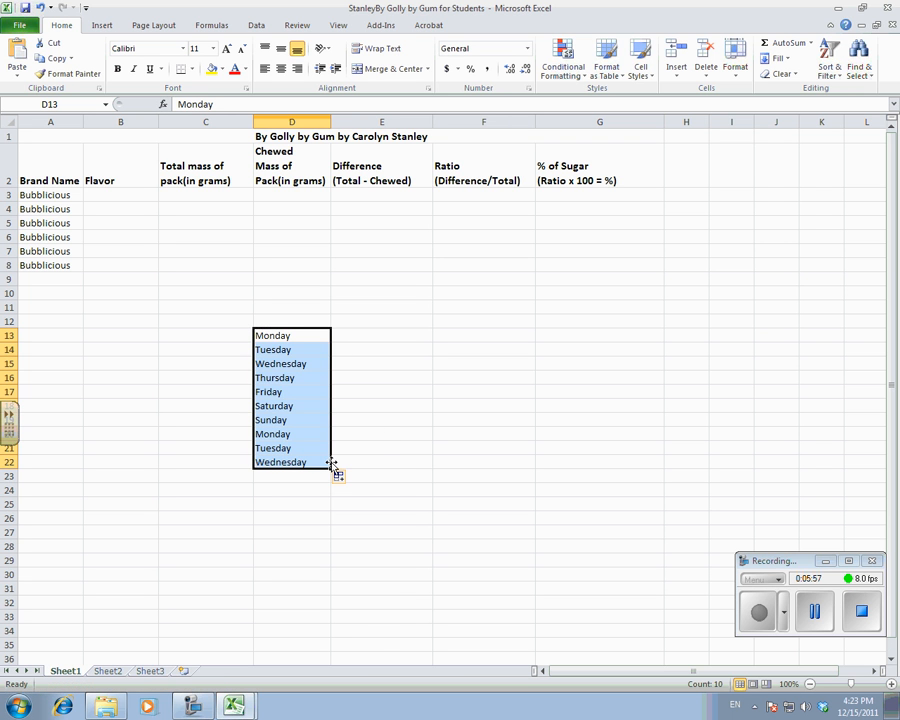
pyautogui.press('Delete')
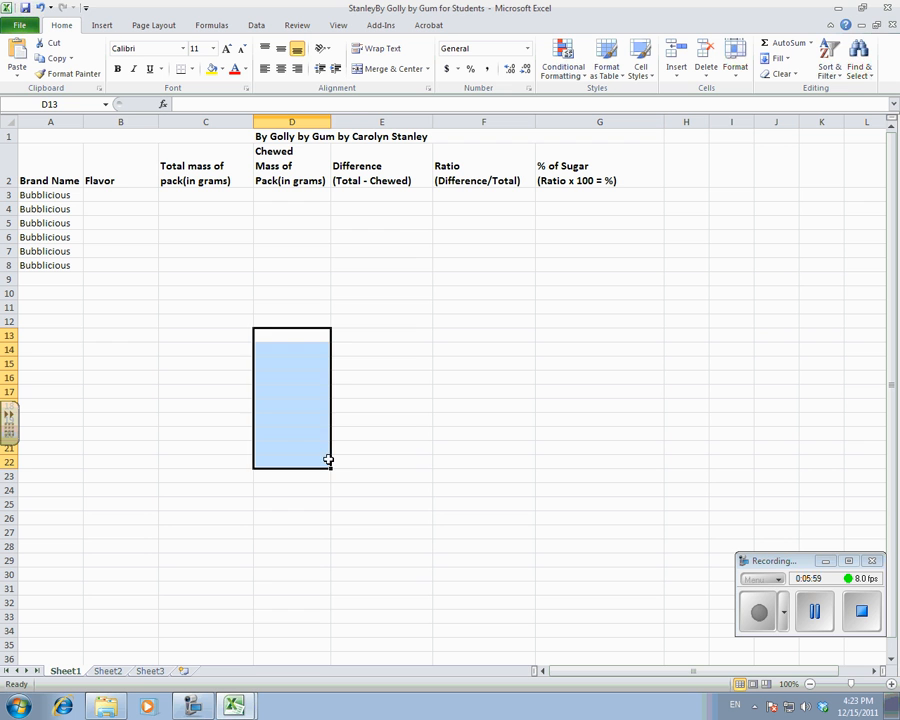
# Enter 5 in B13 and 10 in B14 as the start of a number pattern.
pyautogui.click(121, 336)
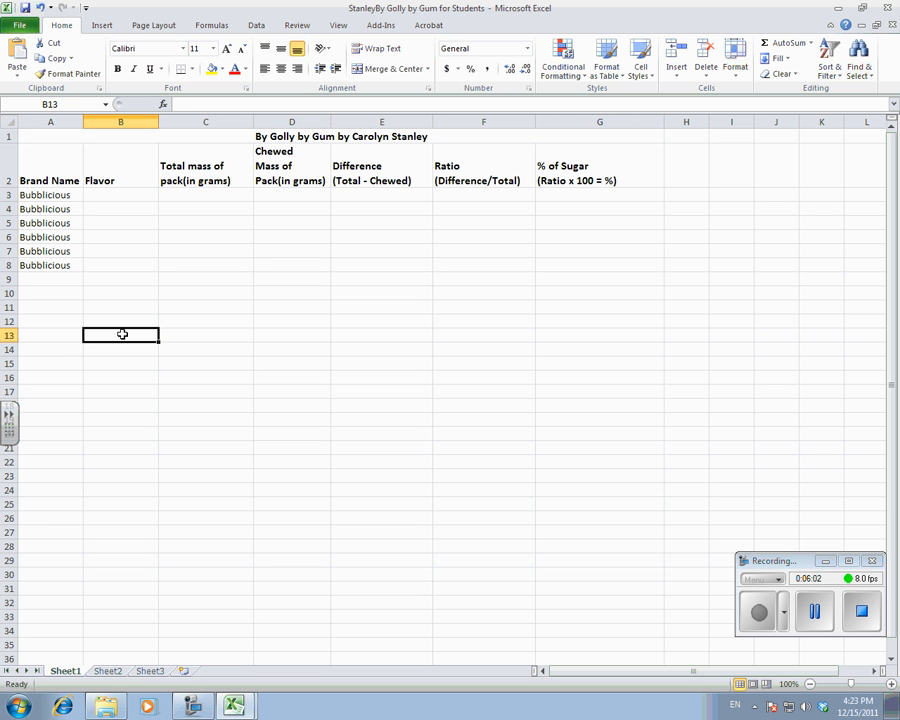
pyautogui.write('5')
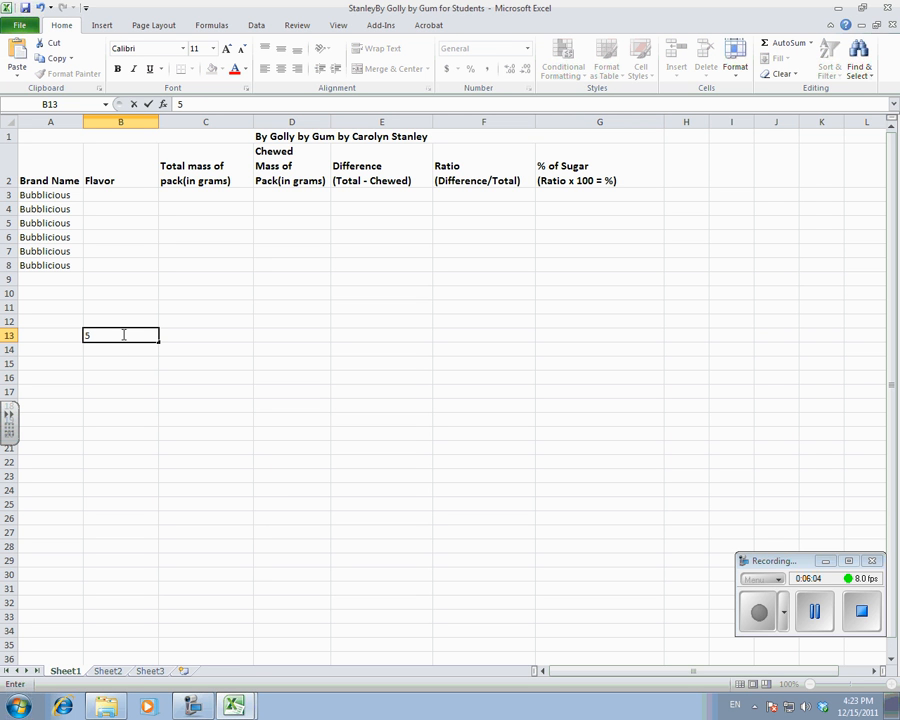
pyautogui.write(' 10')
pyautogui.press('BackSpace')
pyautogui.press('BackSpace')
pyautogui.press('BackSpace')
pyautogui.press('BackSpace')
pyautogui.write('5')
pyautogui.press('Return')
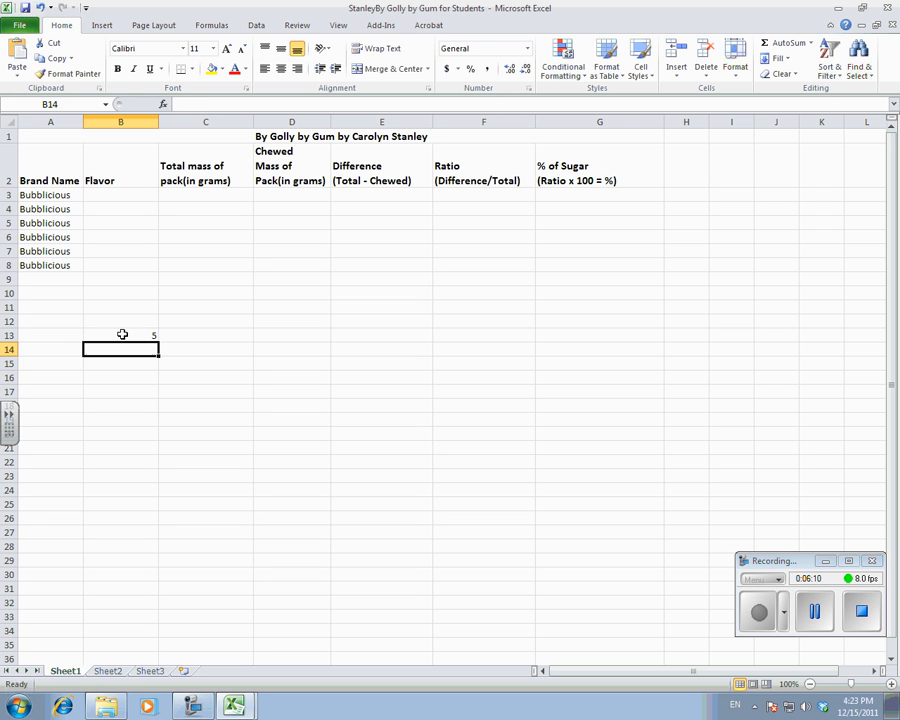
pyautogui.write('10')
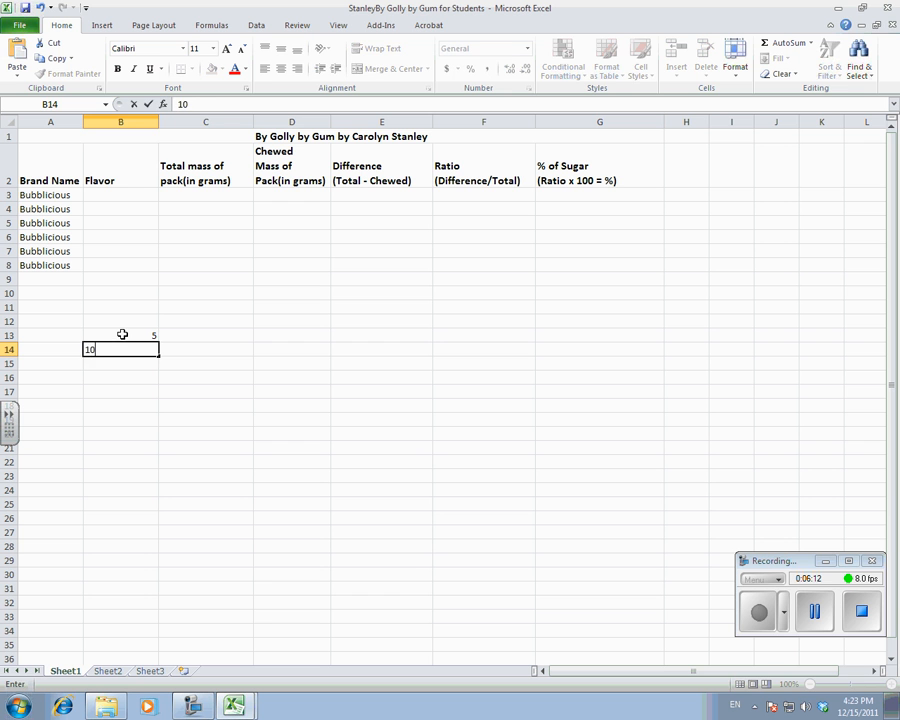
pyautogui.click(213, 363)
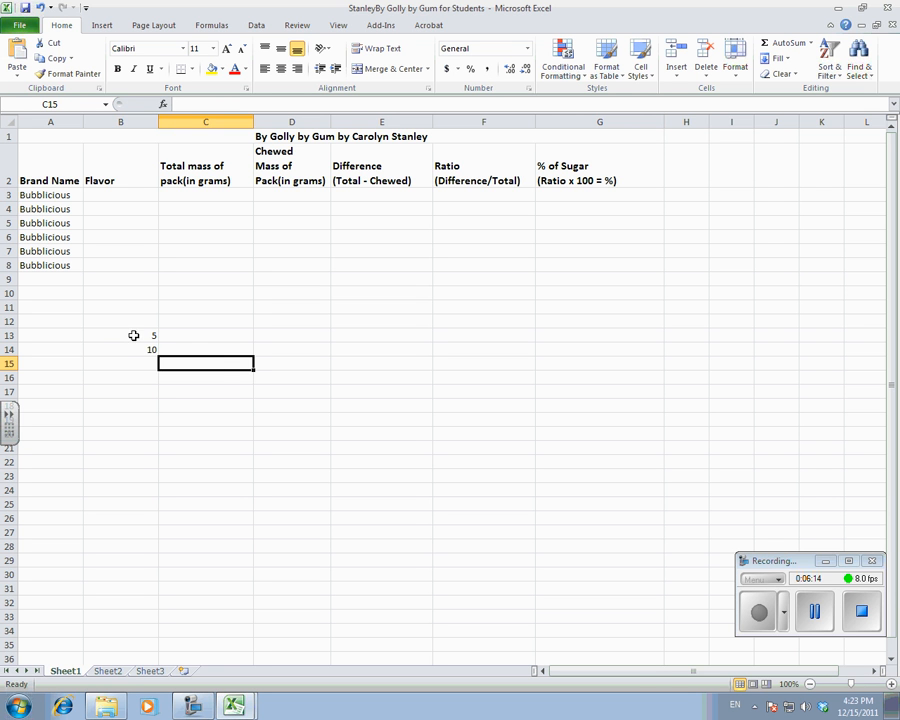
# Extend the number pattern in B13 and B14 down through B27, and clear the whole series.
pyautogui.moveTo(123, 335); pyautogui.dragTo(124, 346)
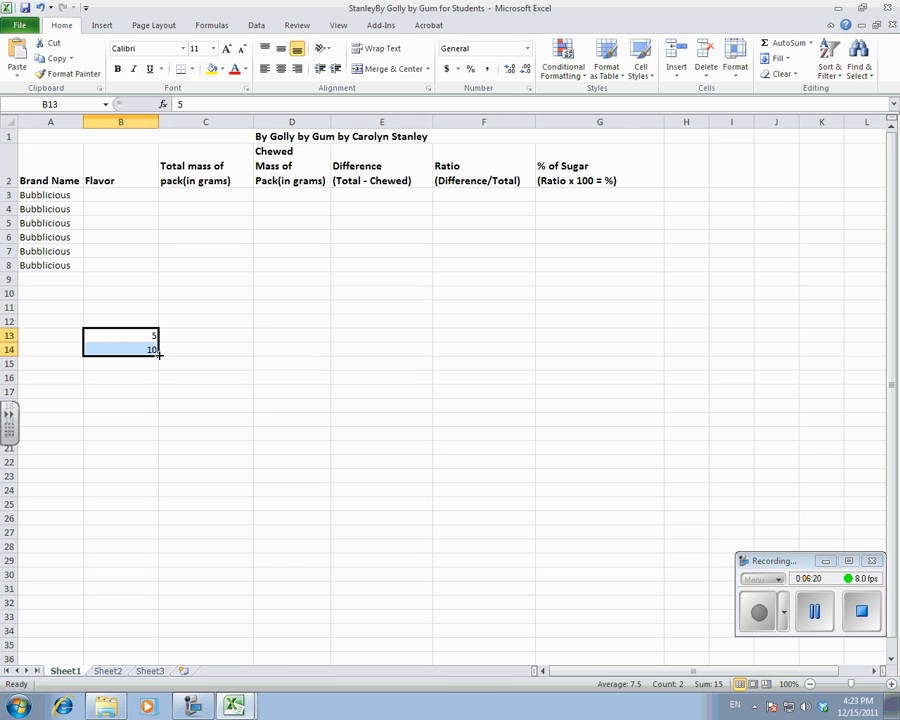
pyautogui.moveTo(158, 352); pyautogui.dragTo(166, 533)
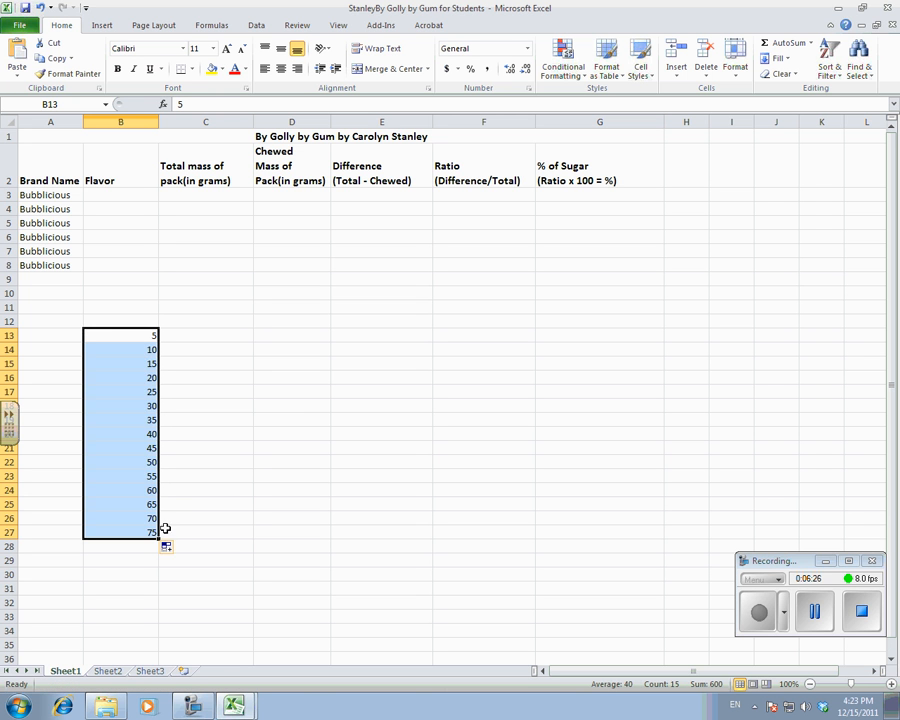
pyautogui.press('Delete')
pyautogui.click(295, 394)
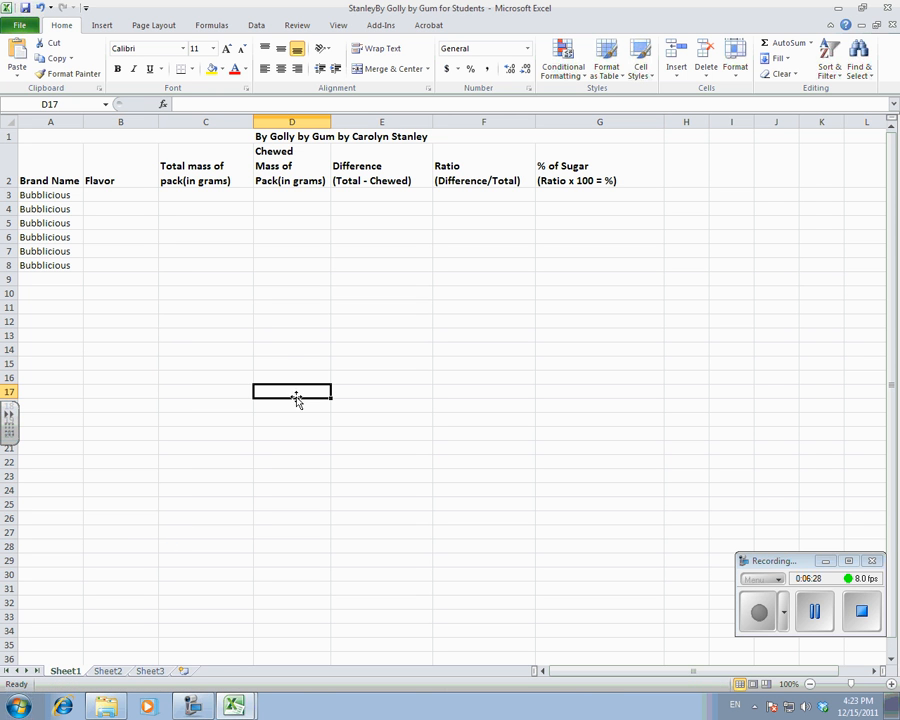
pyautogui.click(105, 195)
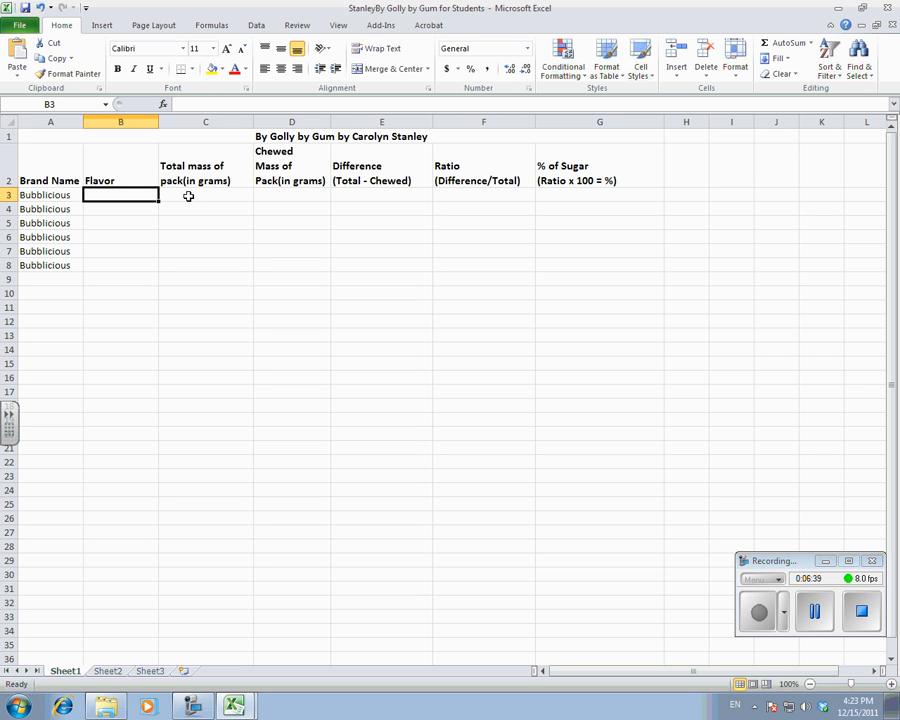
pyautogui.click(188, 196)
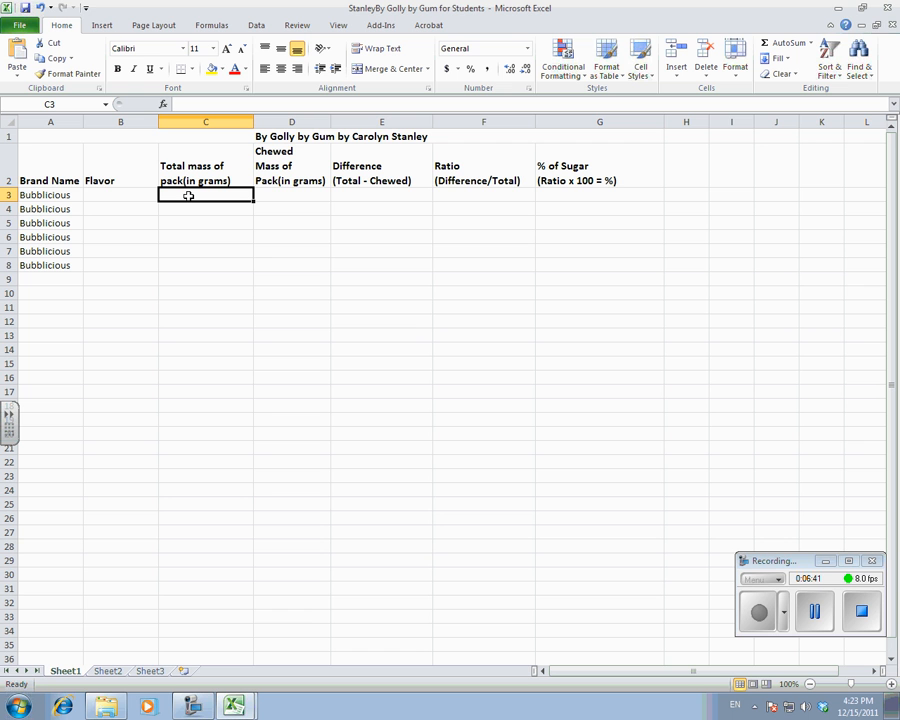
pyautogui.click(277, 196)
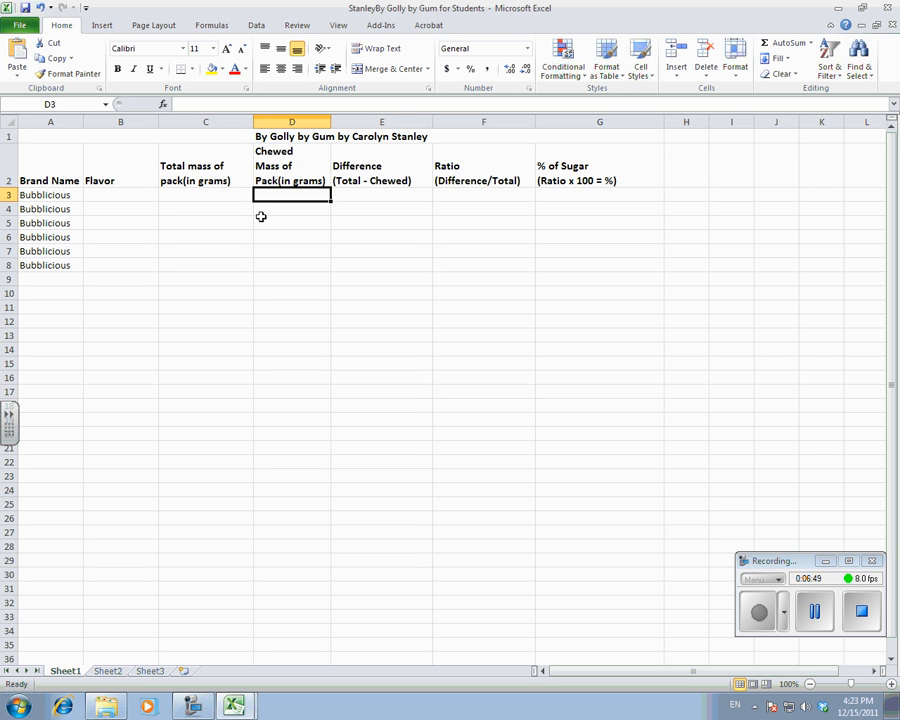
pyautogui.click(357, 197)
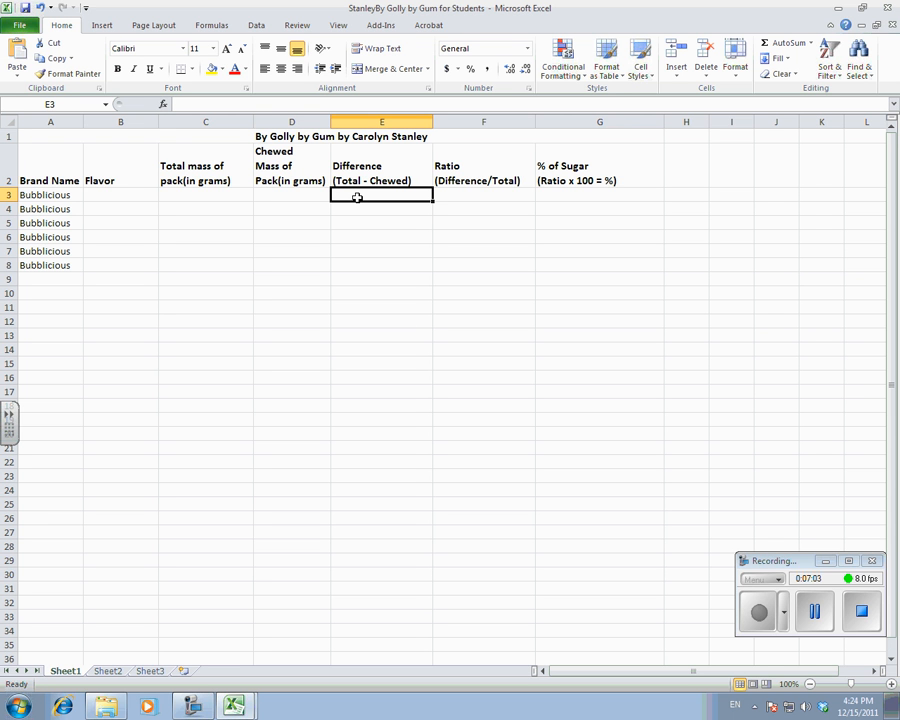
pyautogui.click(452, 198)
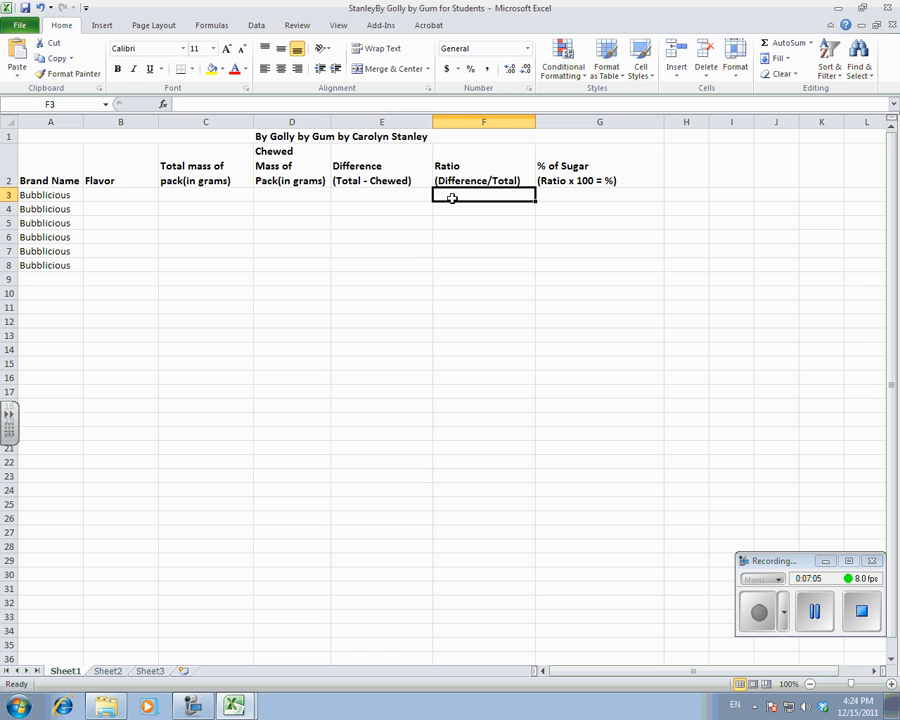
pyautogui.click(560, 196)
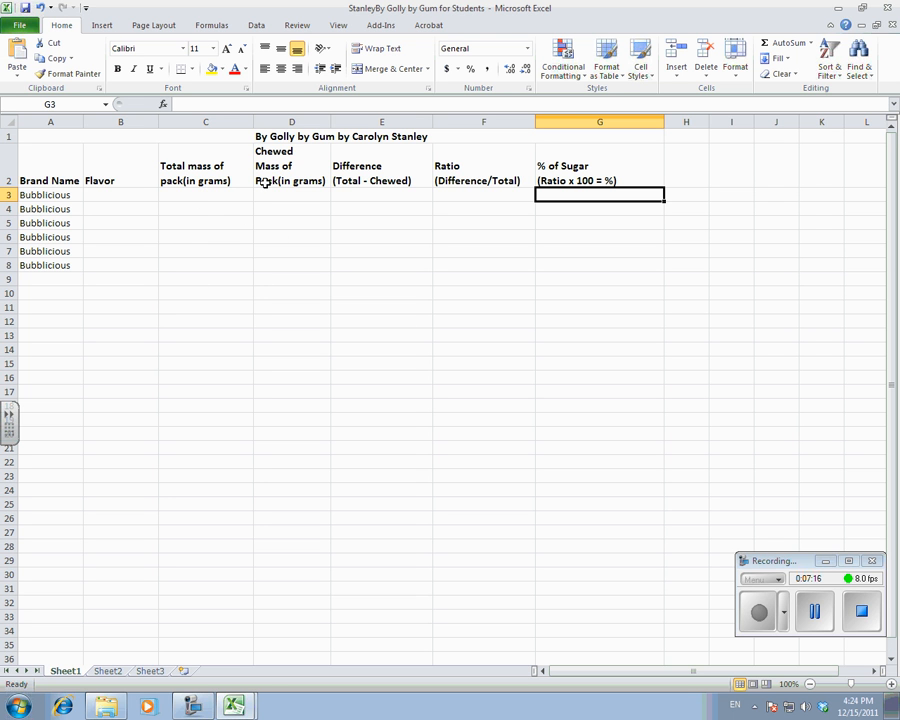
# Switch to the By Golly by Gumwithunchewedchewedgraphjan10 workbook and open its Demowithoutformulas sheet.
pyautogui.click(234, 706)
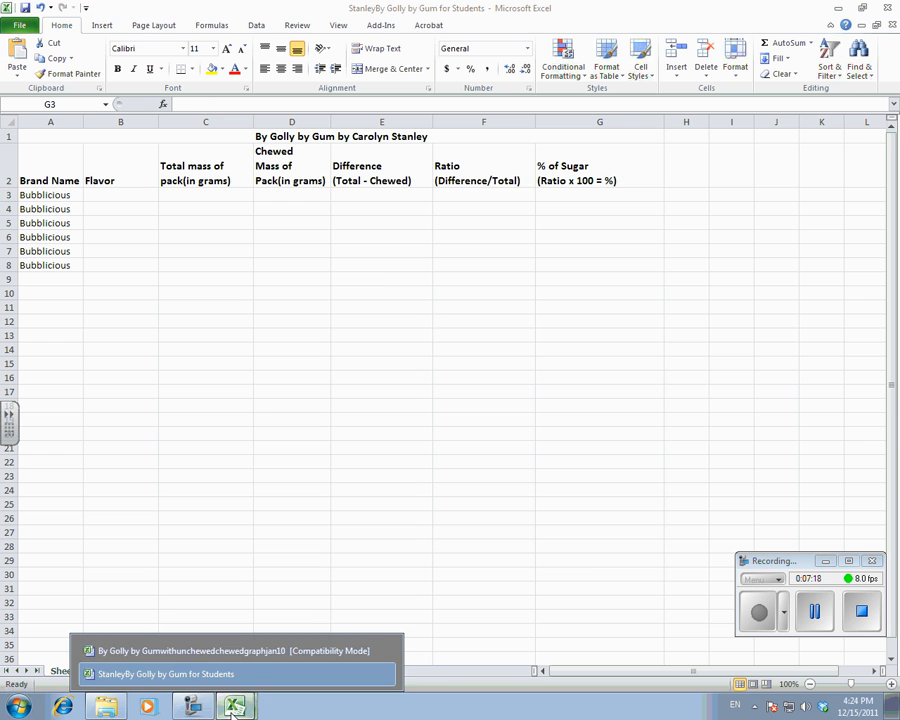
pyautogui.click(205, 651)
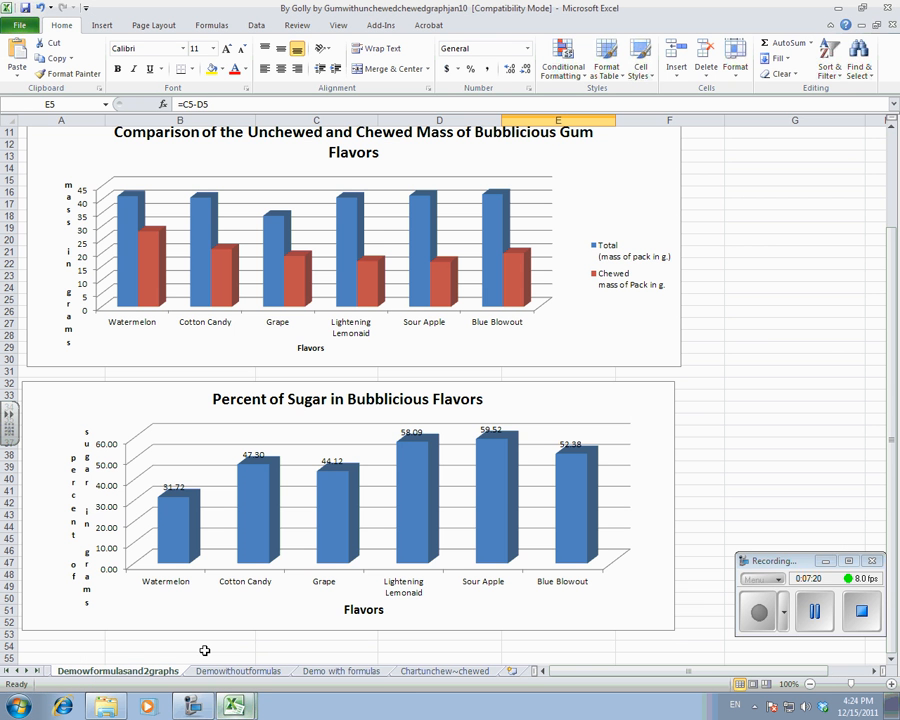
pyautogui.click(366, 675)
pyautogui.click(422, 675)
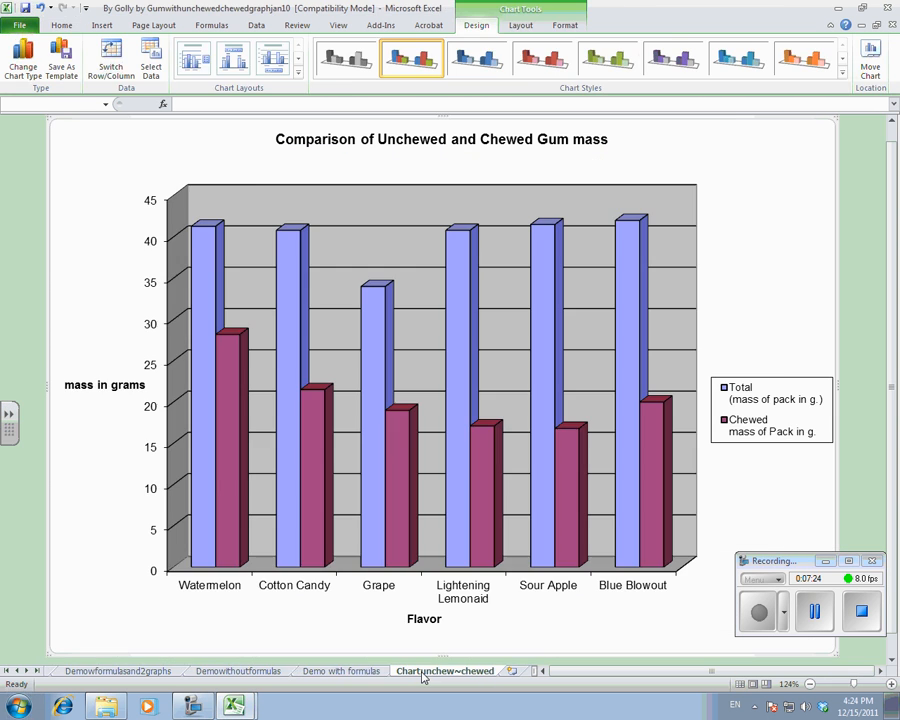
pyautogui.click(268, 677)
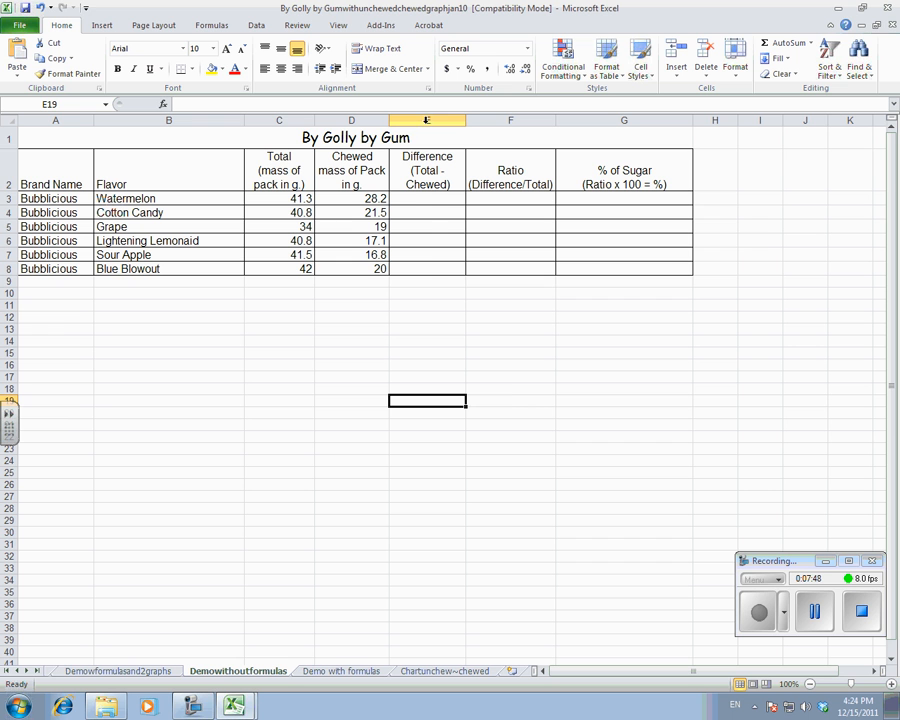
# Calculate the Watermelon difference in E3 with =C3-D3 and fill the formula down through E8.
pyautogui.click(414, 198)
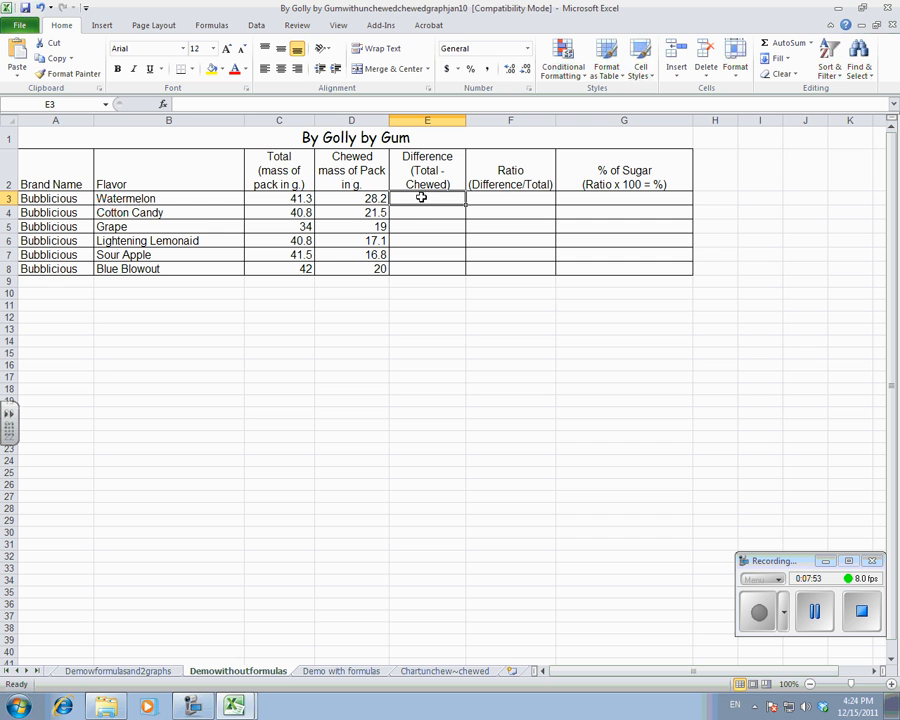
pyautogui.write('=')
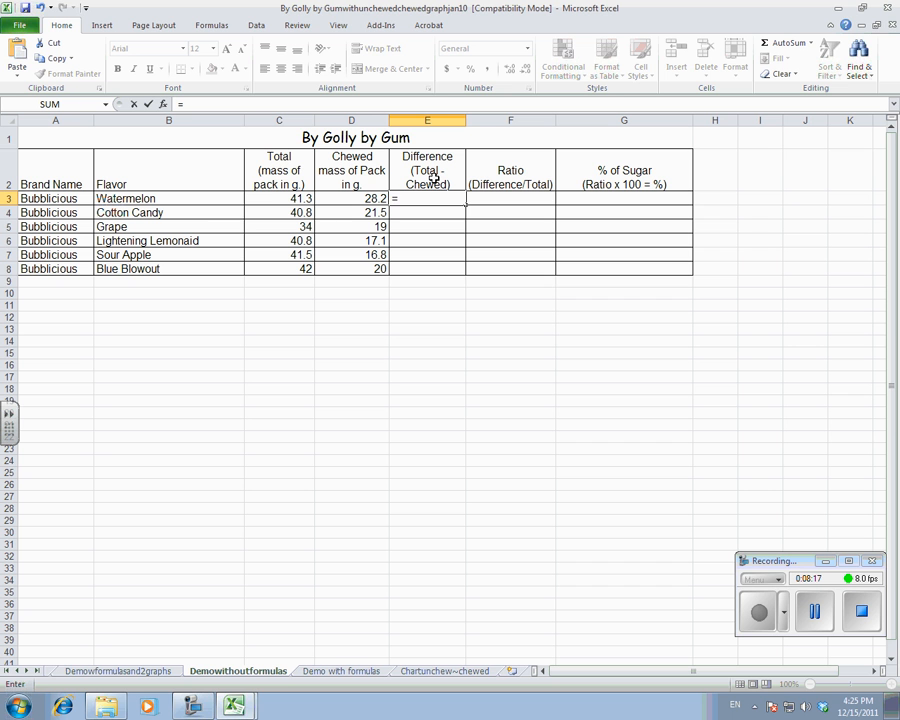
pyautogui.click(268, 200)
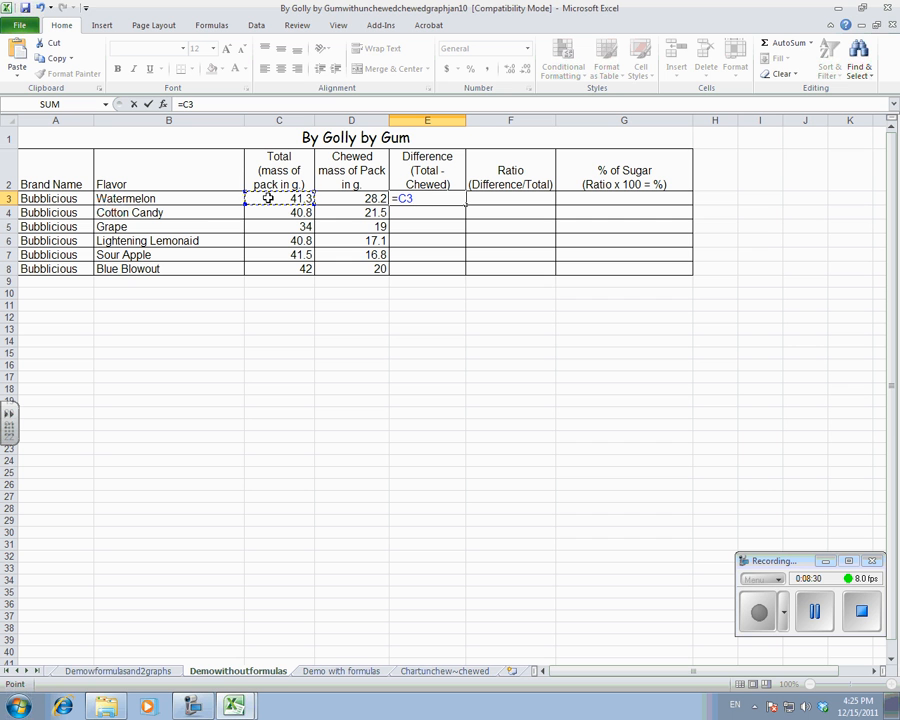
pyautogui.write('-')
pyautogui.click(337, 200)
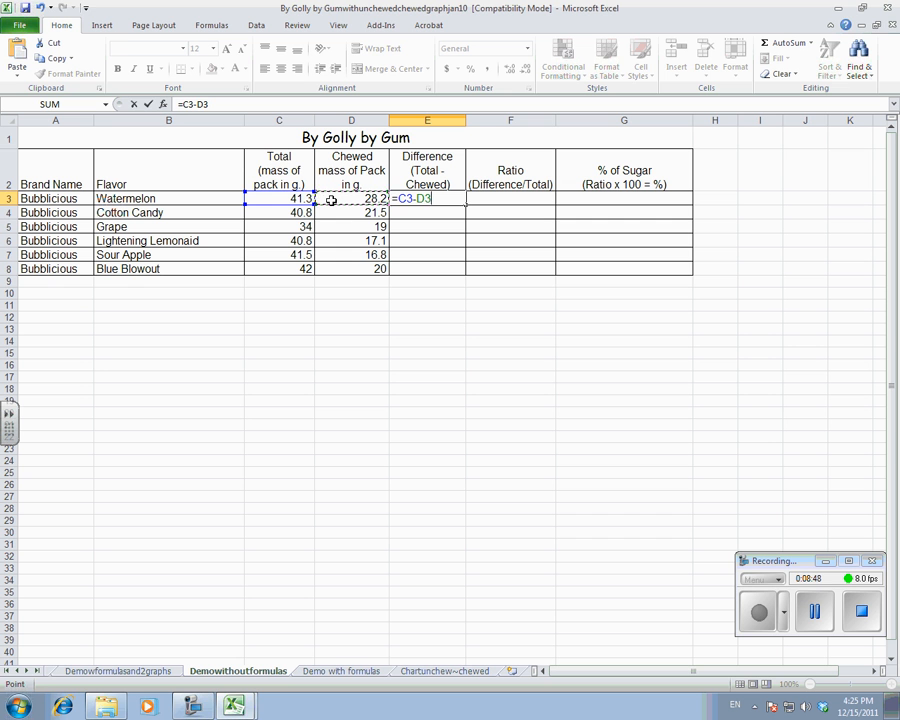
pyautogui.press('Return')
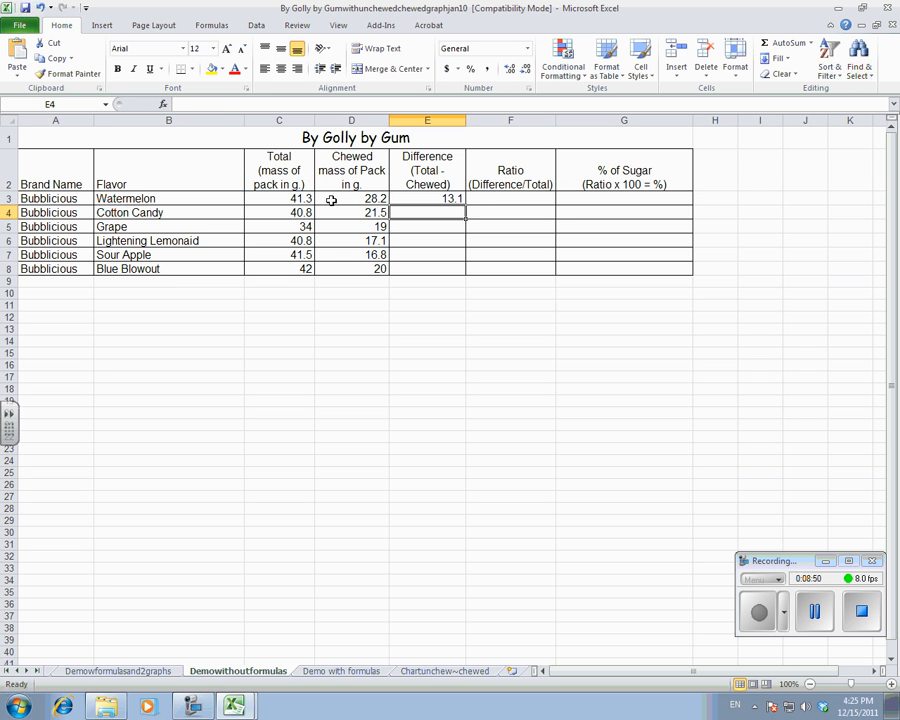
pyautogui.click(434, 199)
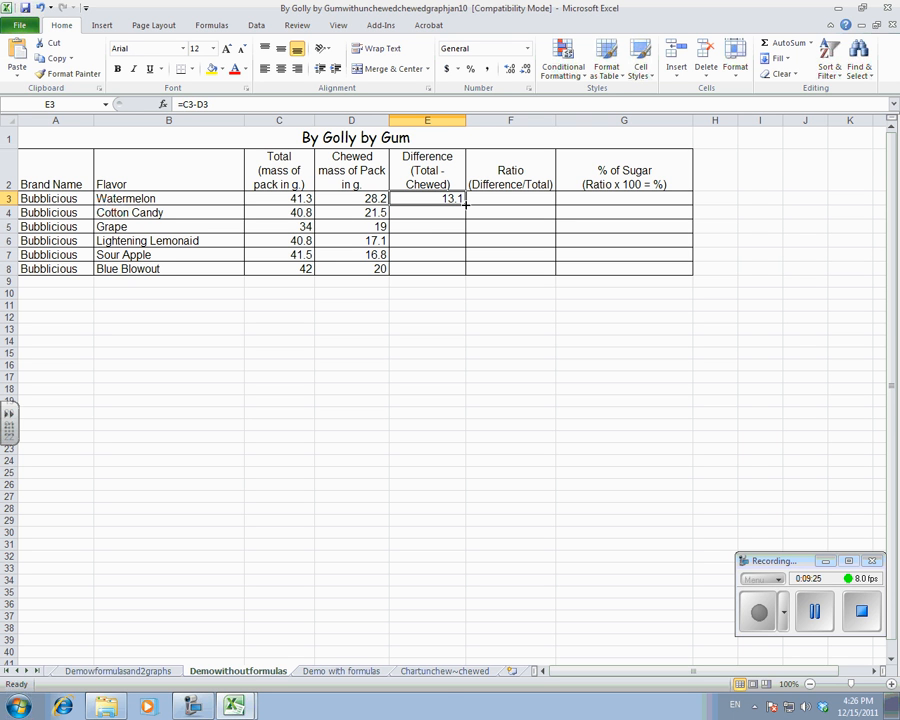
pyautogui.moveTo(465, 203); pyautogui.dragTo(467, 270)
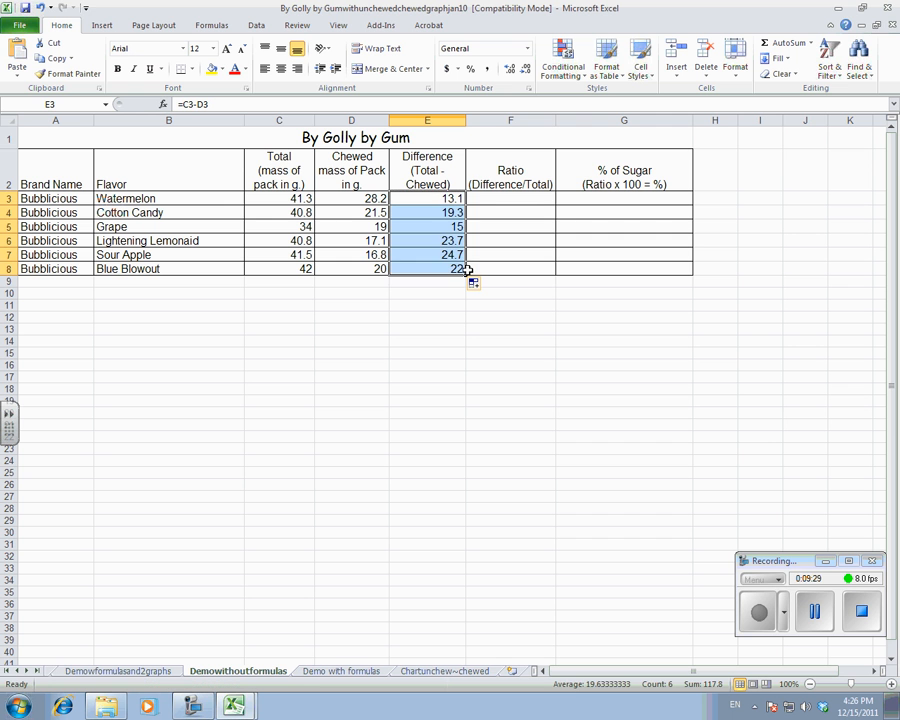
# Check how the cell references change in the copied difference formulas of column E.
pyautogui.click(434, 214)
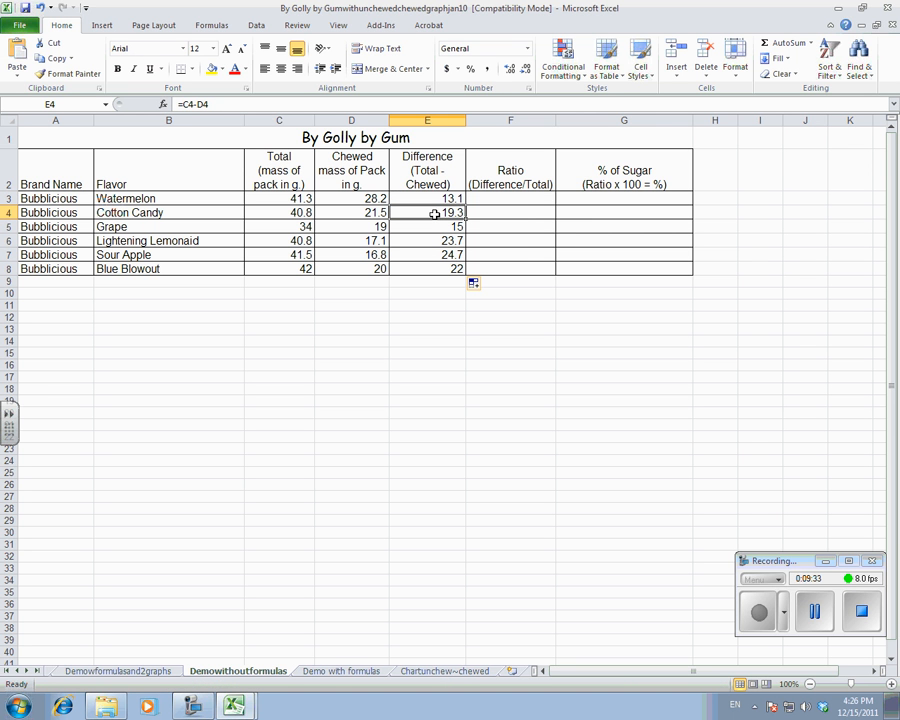
pyautogui.click(433, 228)
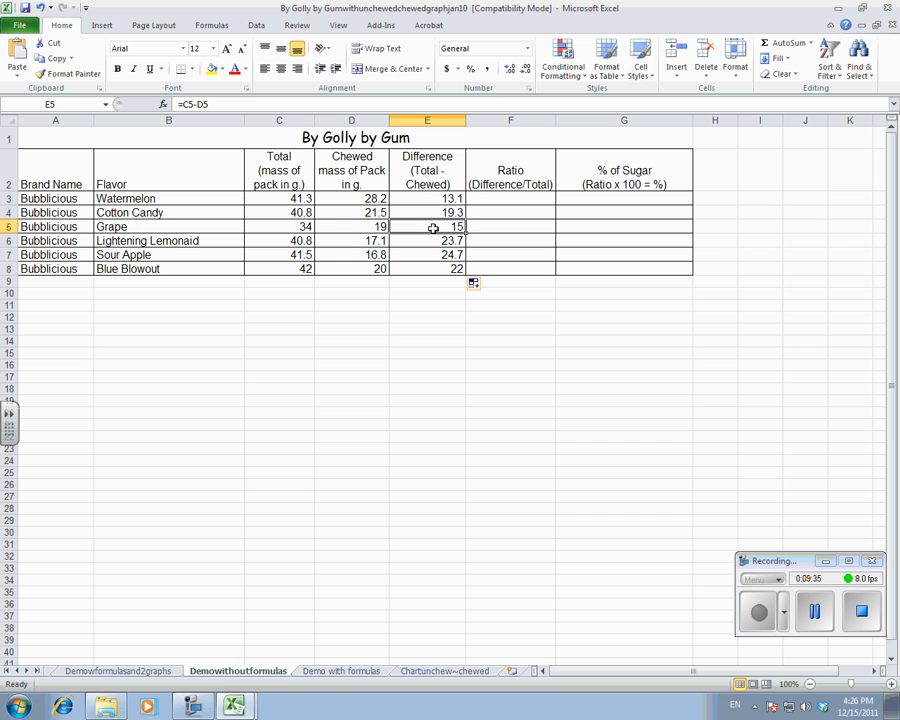
pyautogui.click(433, 241)
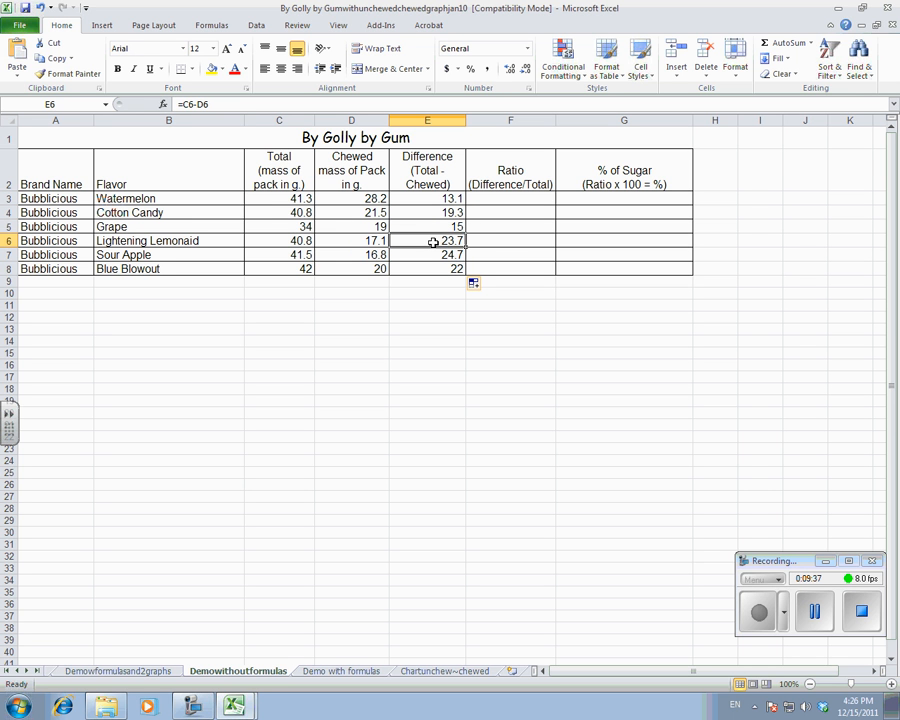
pyautogui.click(433, 254)
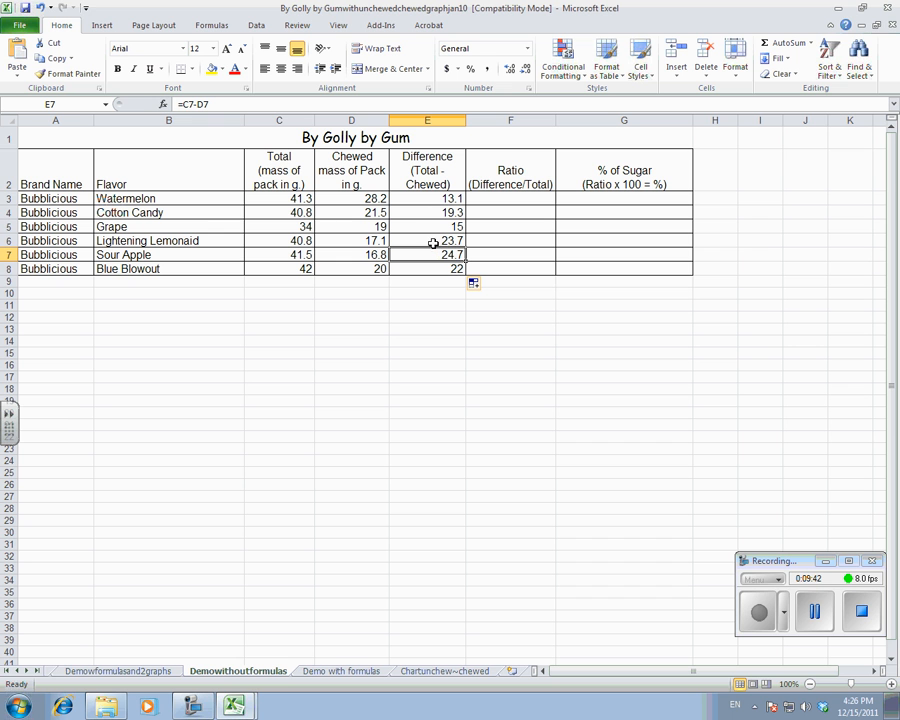
pyautogui.click(420, 198)
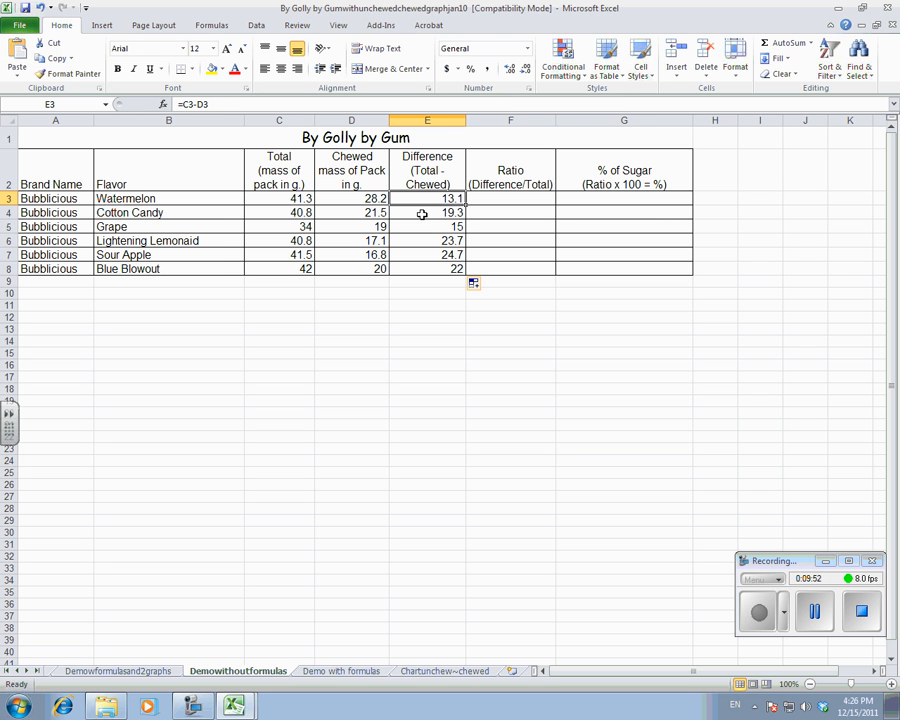
pyautogui.click(420, 213)
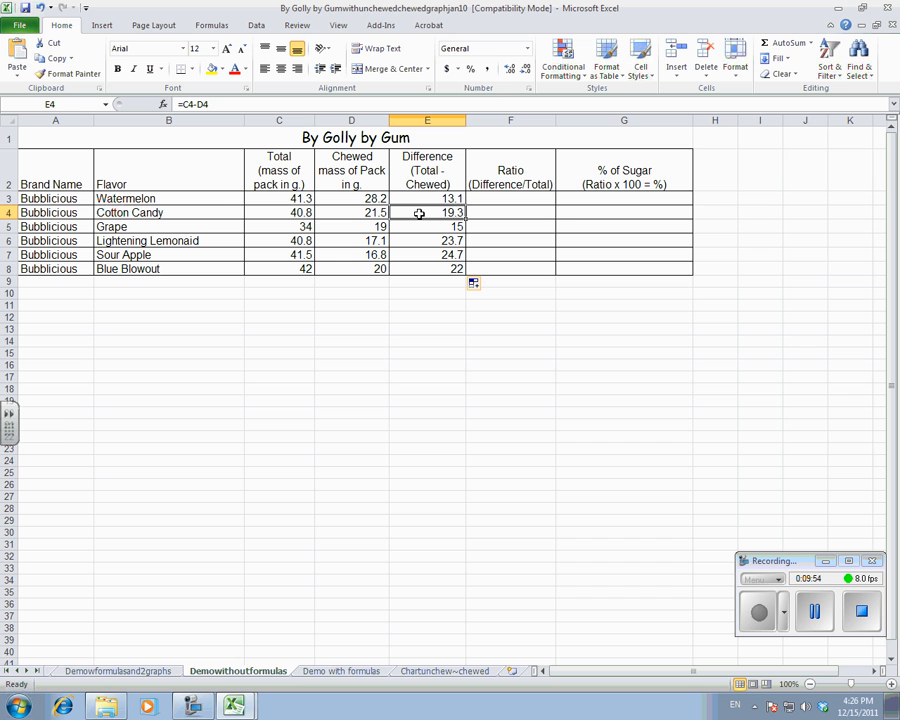
pyautogui.click(420, 224)
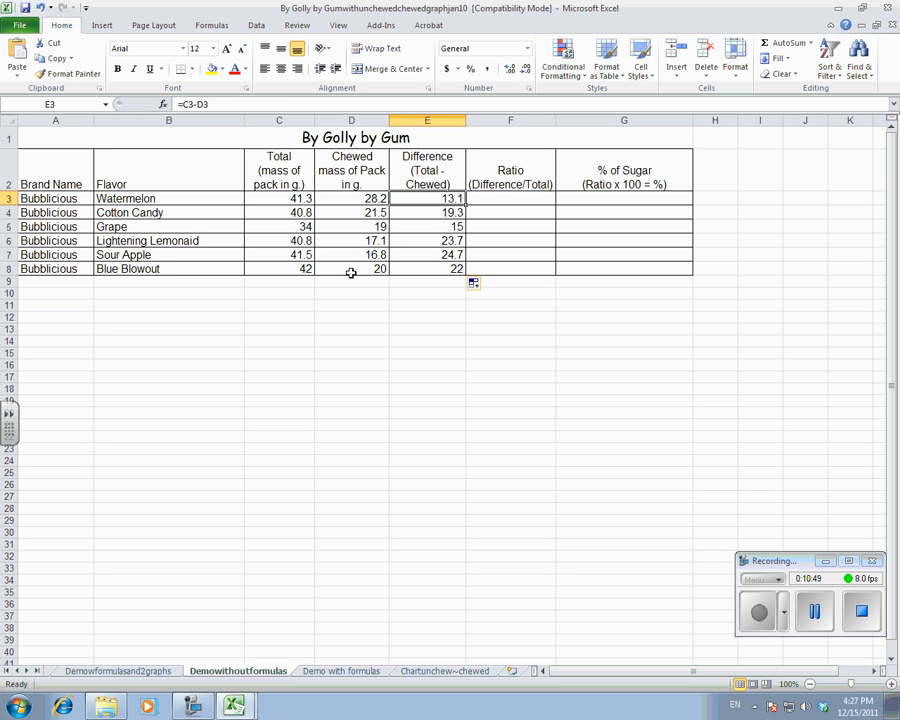
# Calculate the Watermelon ratio in F3 with =E3/C3 and fill the formula down through F8.
pyautogui.click(496, 199)
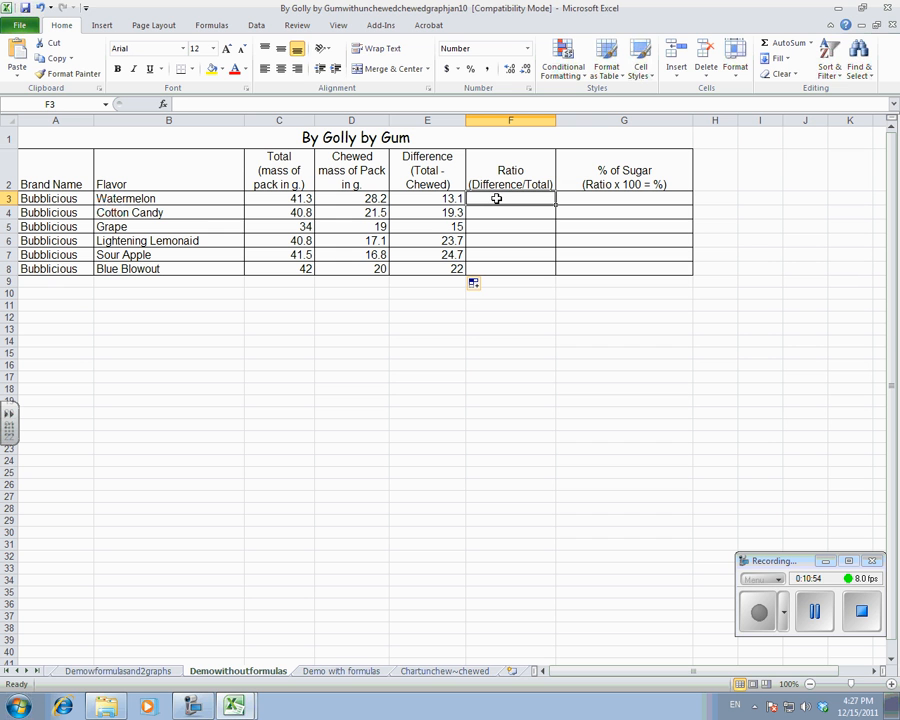
pyautogui.write('=')
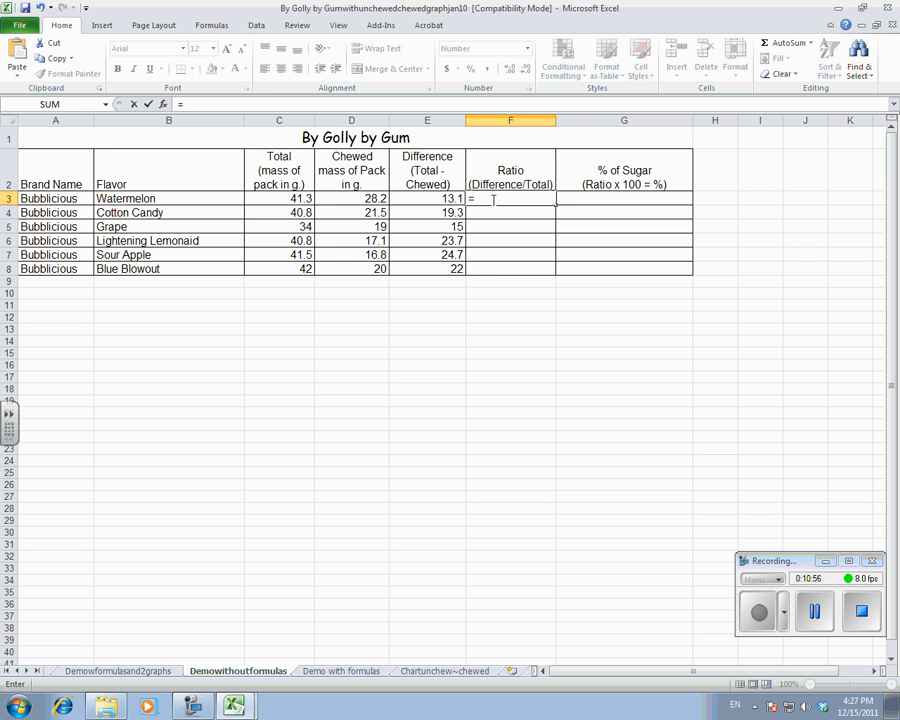
pyautogui.click(416, 199)
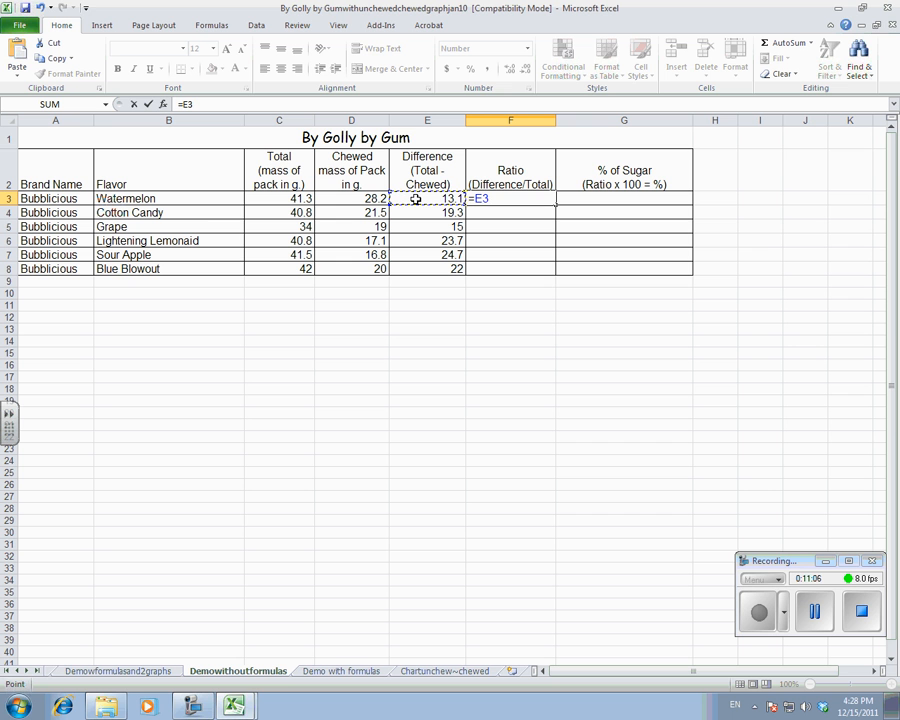
pyautogui.write('/')
pyautogui.click(279, 200)
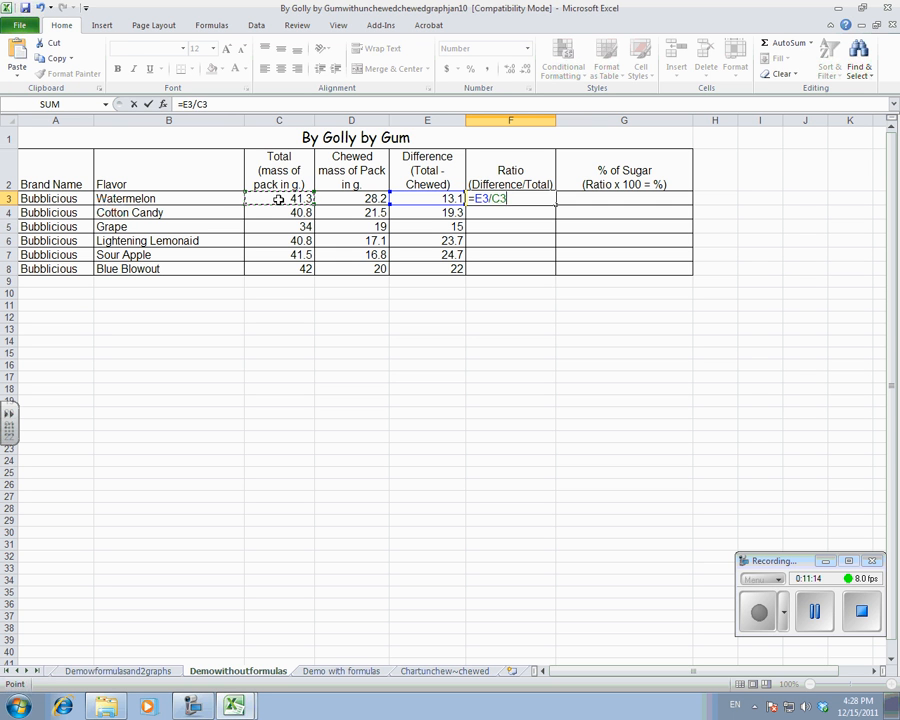
pyautogui.press('Return')
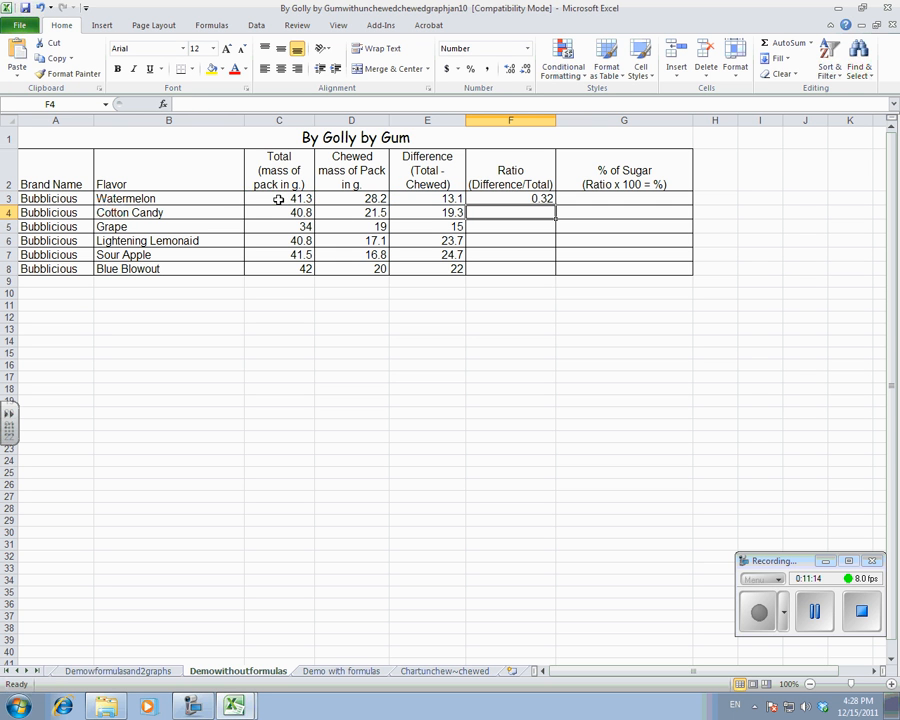
pyautogui.click(501, 199)
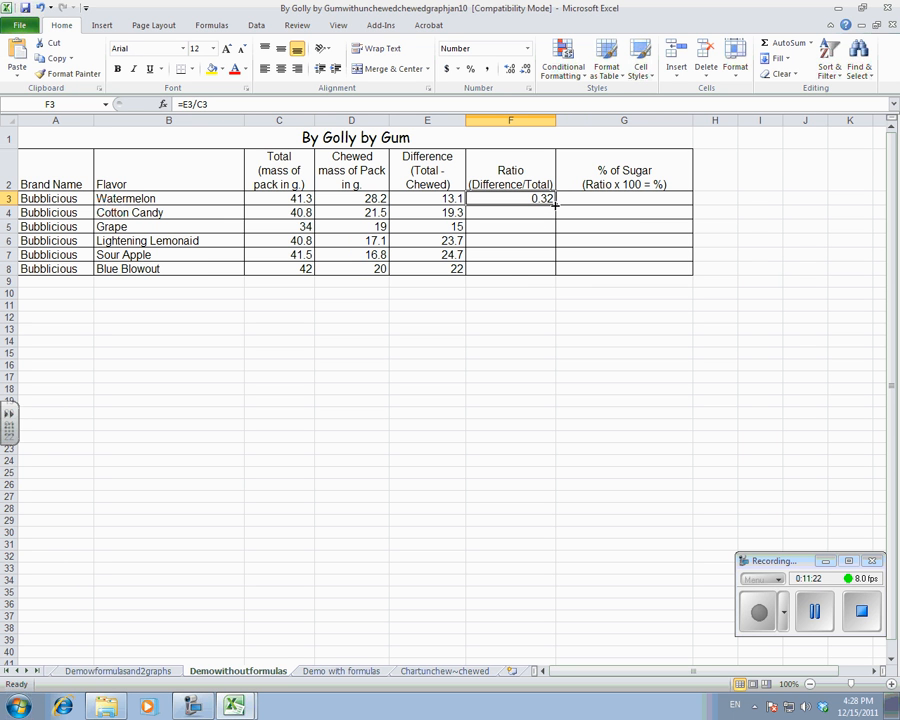
pyautogui.moveTo(555, 203); pyautogui.dragTo(560, 271)
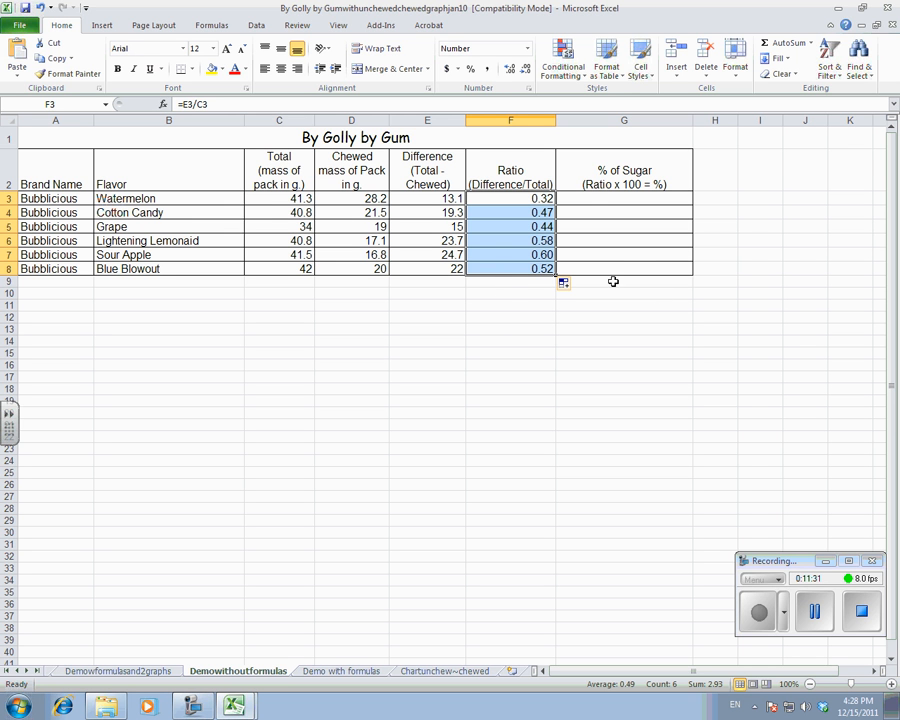
# Calculate the Watermelon sugar percentage in G3 with =F3*100 and fill the formula down through G8.
pyautogui.click(575, 200)
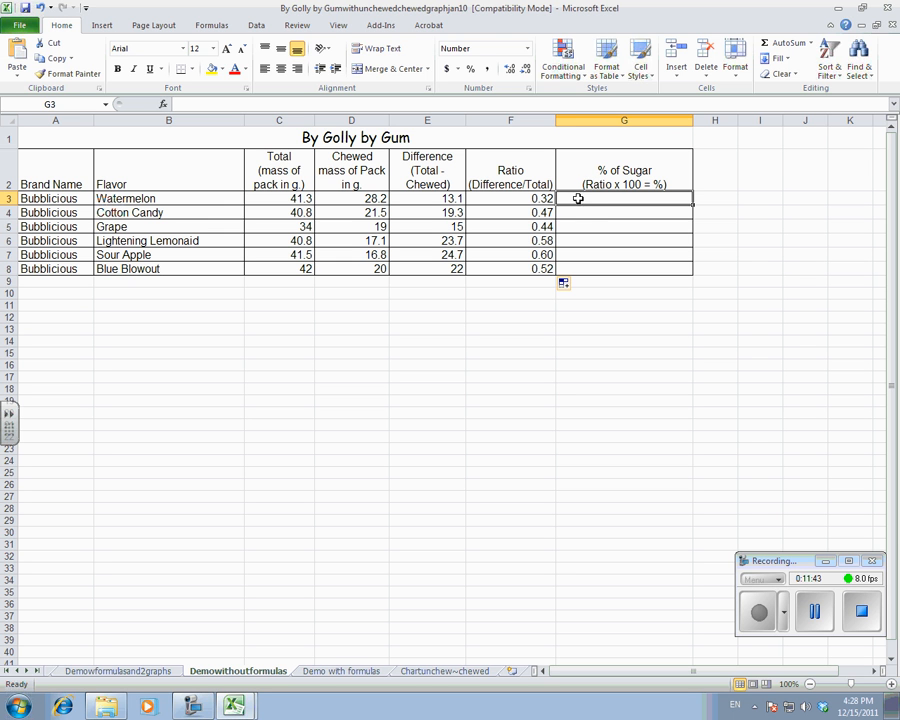
pyautogui.write('=')
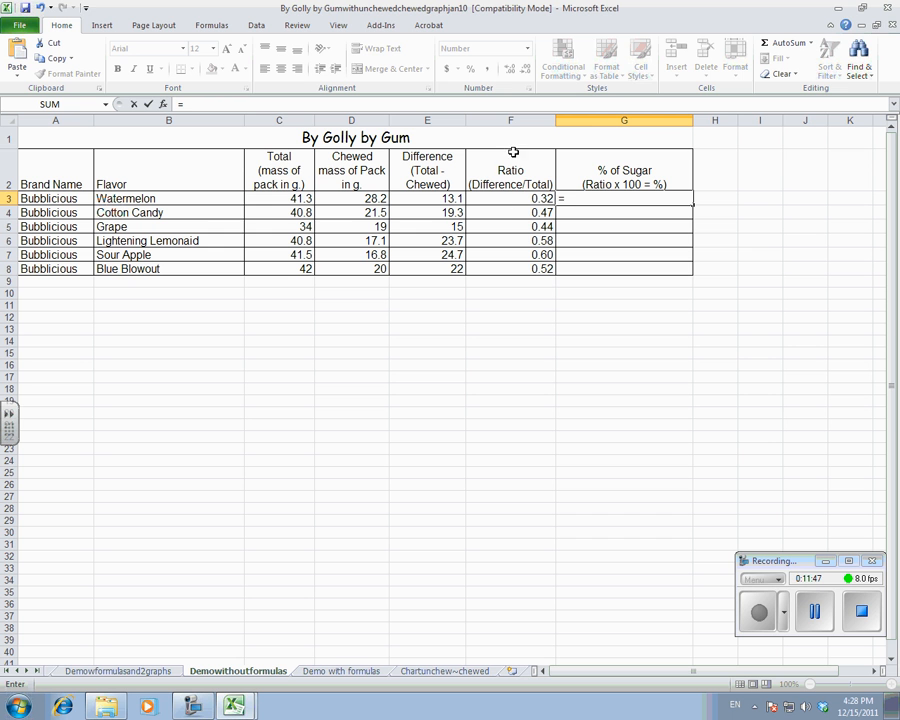
pyautogui.click(508, 199)
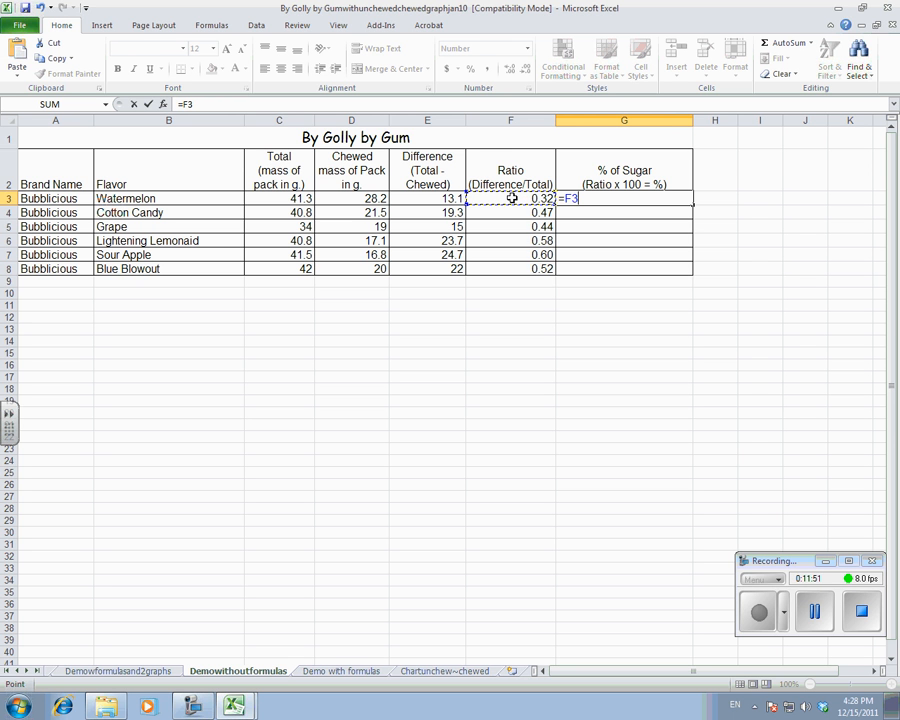
pyautogui.write('*100')
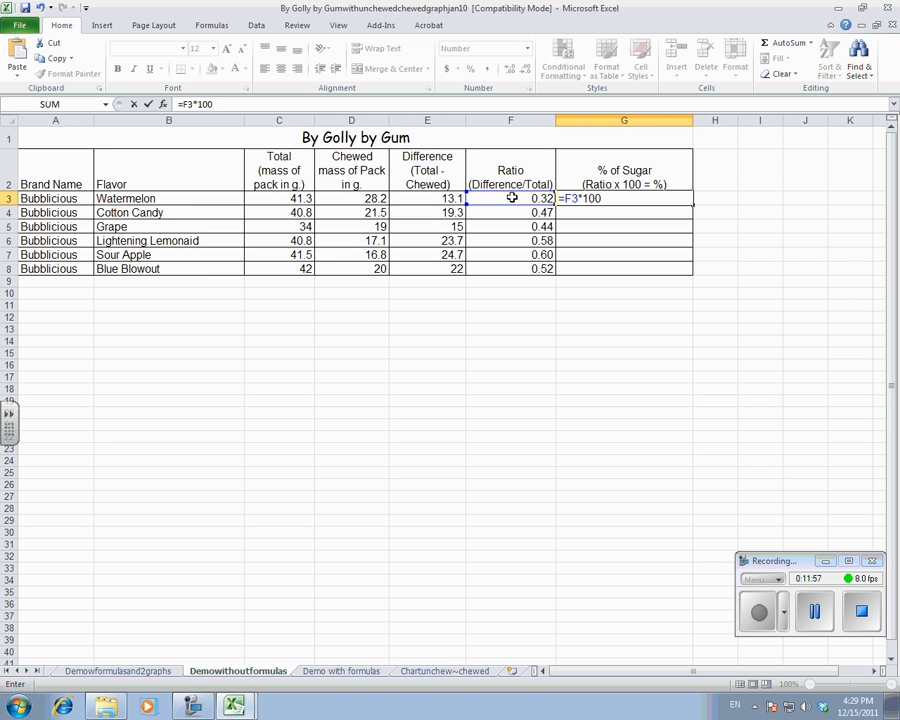
pyautogui.press('Return')
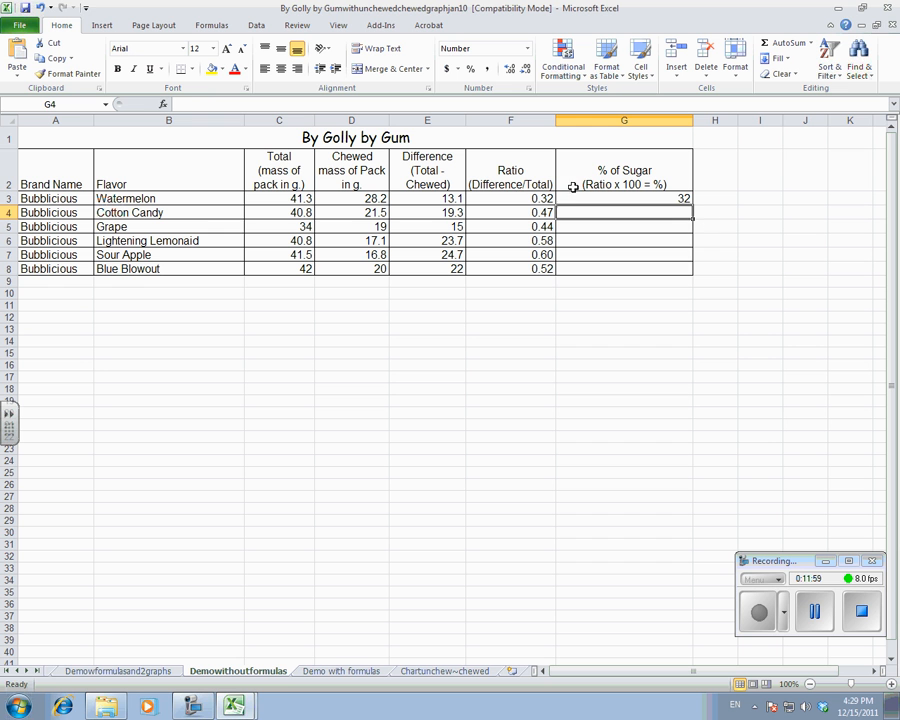
pyautogui.click(669, 199)
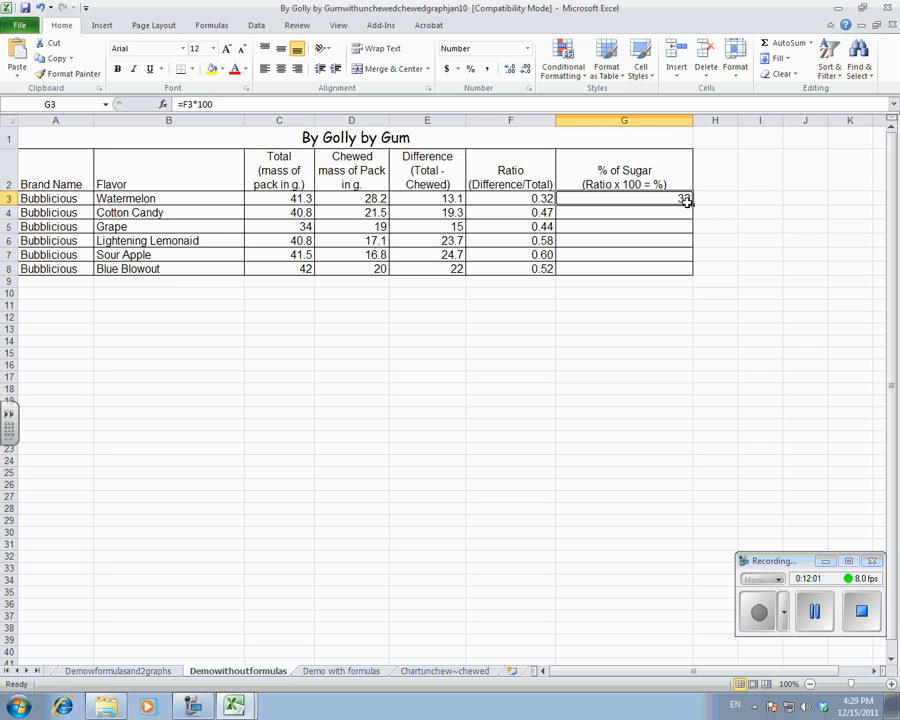
pyautogui.moveTo(691, 204); pyautogui.dragTo(690, 274)
pyautogui.click(633, 350)
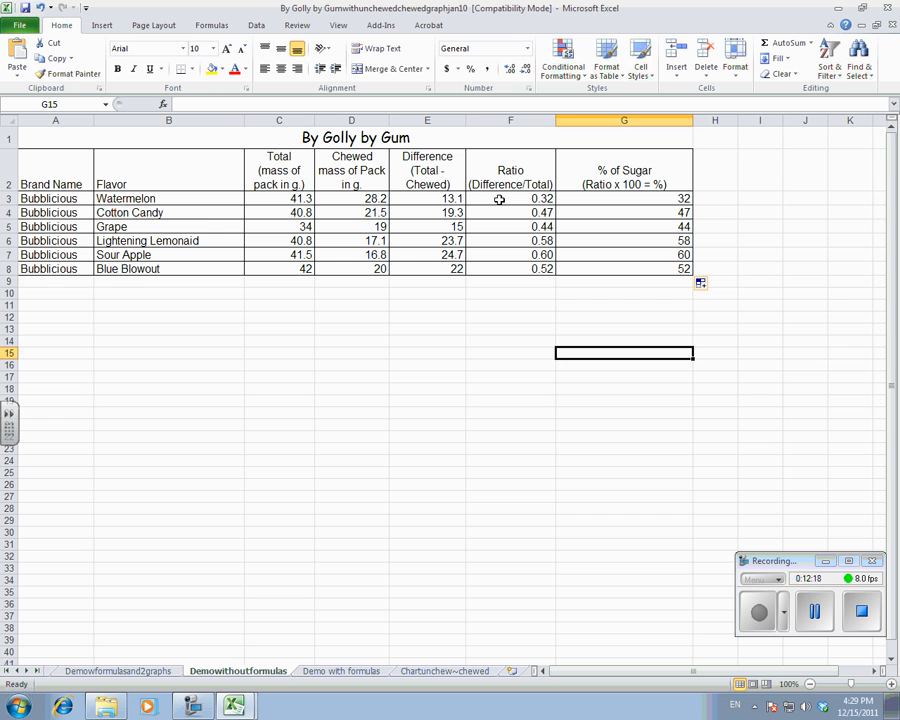
# Format the ratio values in F3:F8 as numbers with 4 decimal places.
pyautogui.moveTo(499, 200); pyautogui.dragTo(506, 269)
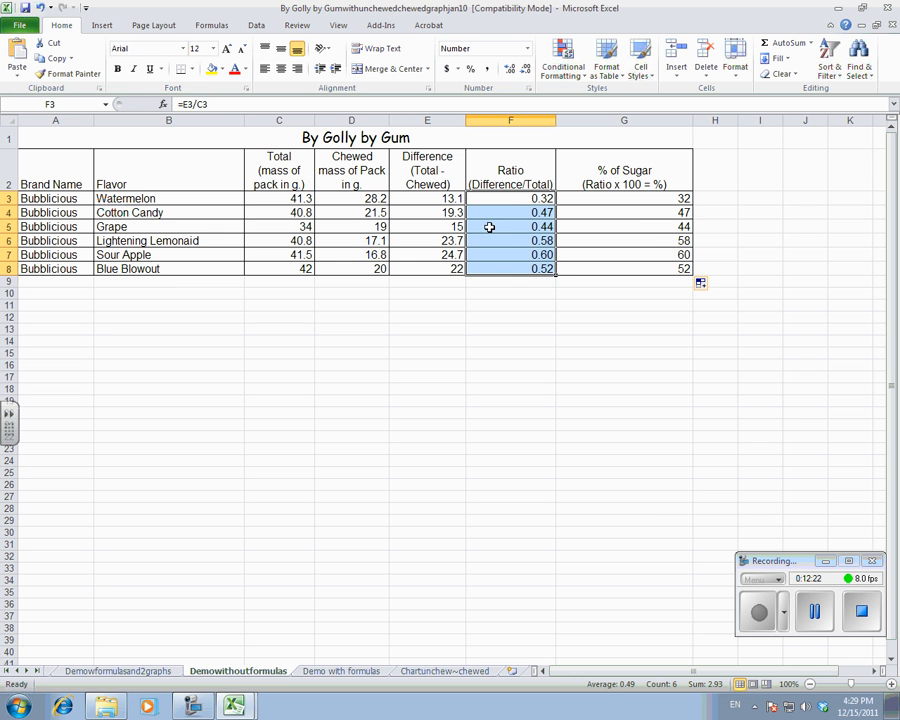
pyautogui.rightClick(496, 228)
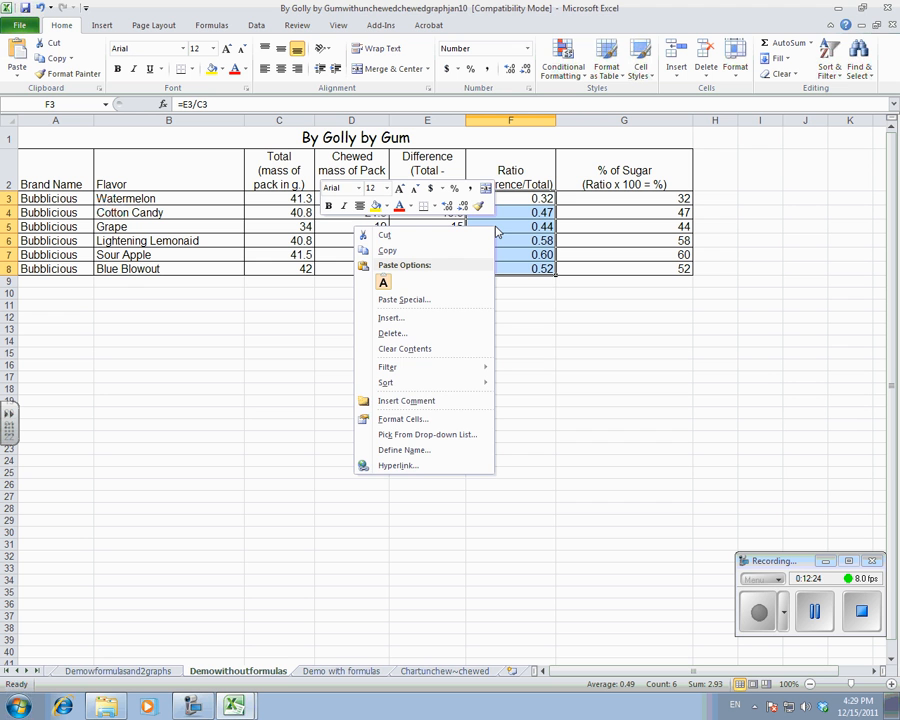
pyautogui.click(423, 419)
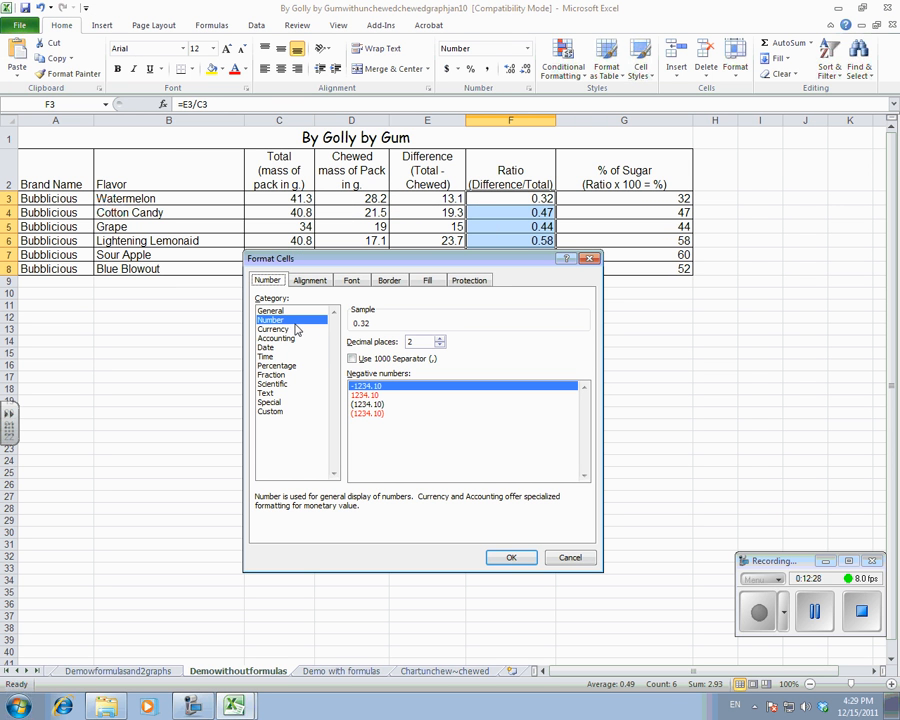
pyautogui.click(440, 339)
pyautogui.click(440, 339)
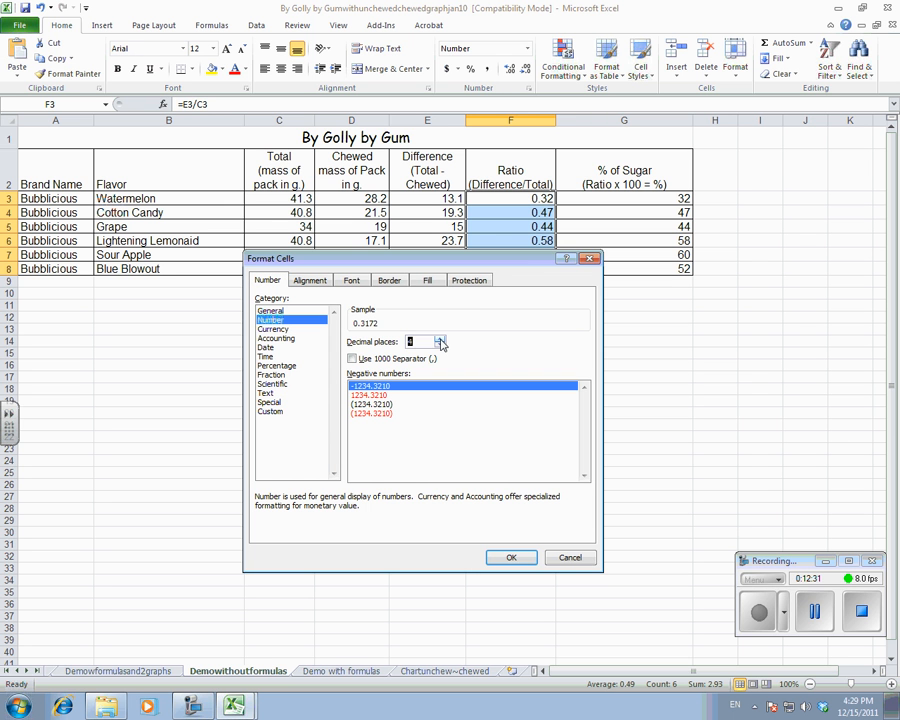
pyautogui.click(510, 558)
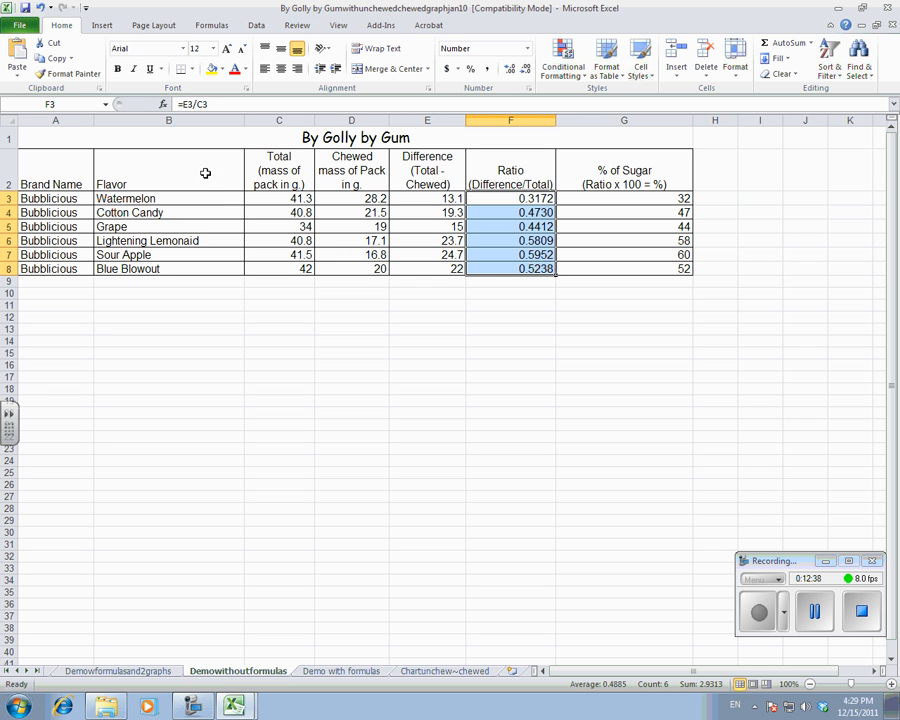
# Undo the decimal-place change on the ratio values and deselect the range.
pyautogui.click(42, 9)
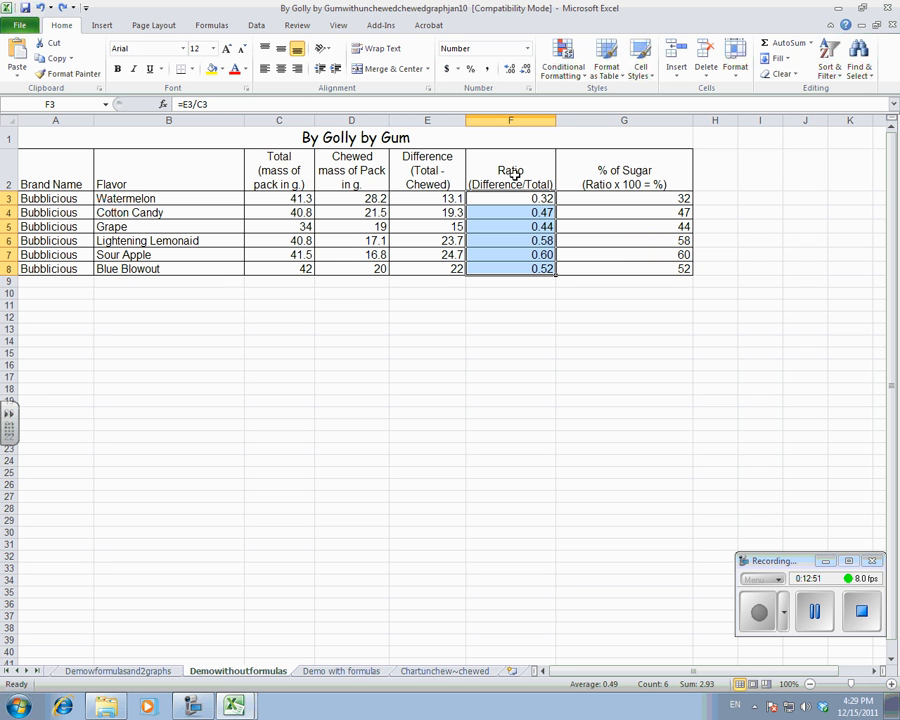
pyautogui.click(619, 316)
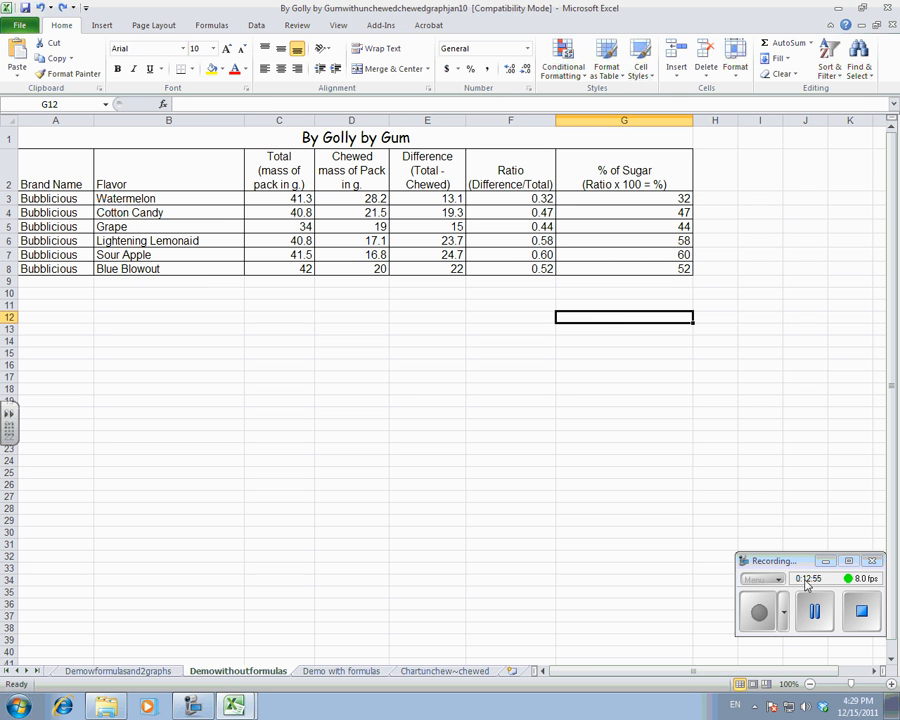